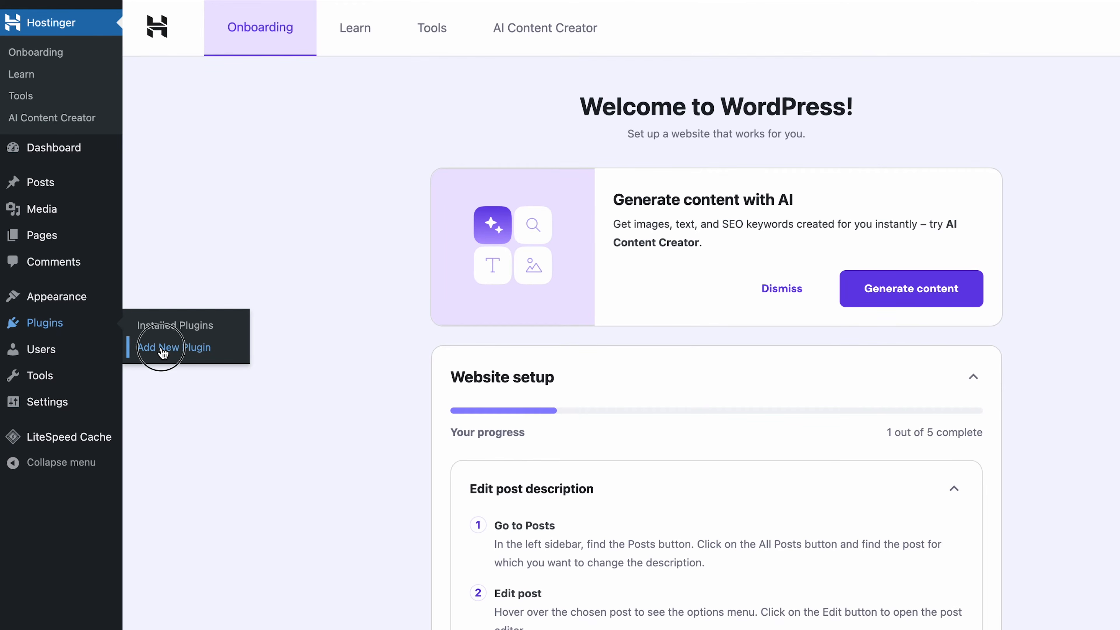
# Search 'funnelkit builder', install and activate Funnel Builder by FunnelKit, then launch FunnelKit.
pyautogui.click(163, 348)
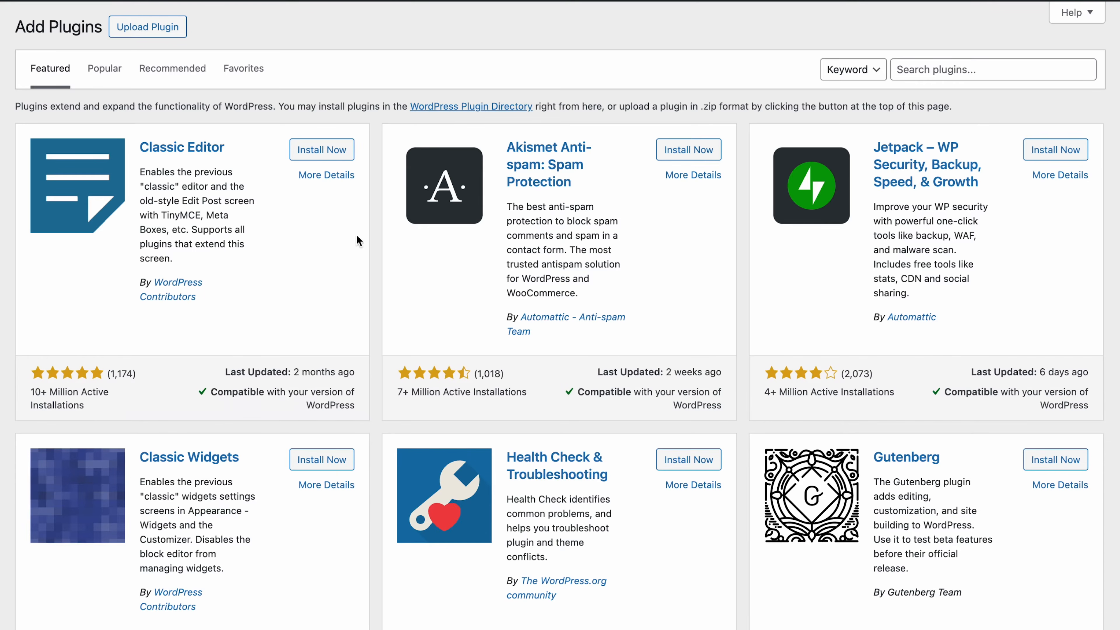
pyautogui.click(923, 70)
pyautogui.write('funnelkit builder')
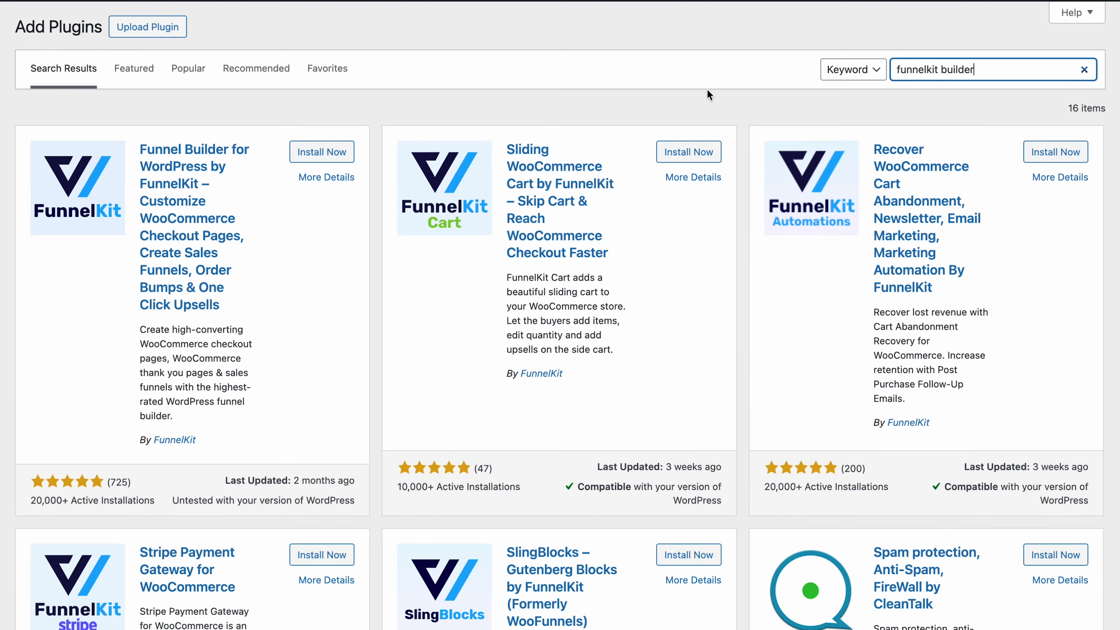
pyautogui.click(312, 152)
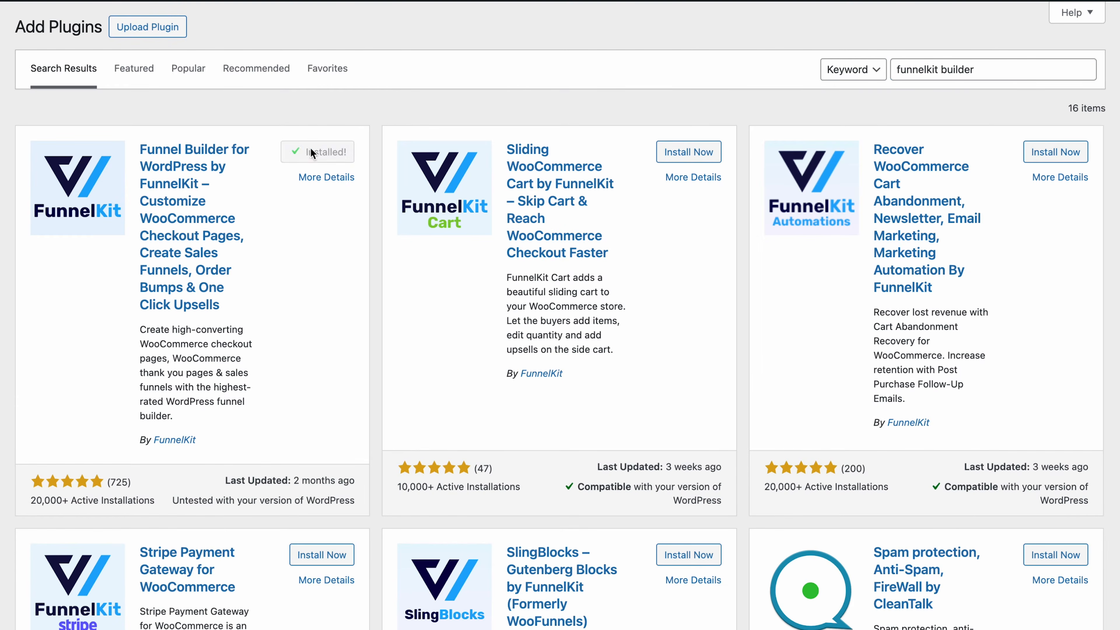
pyautogui.click(311, 152)
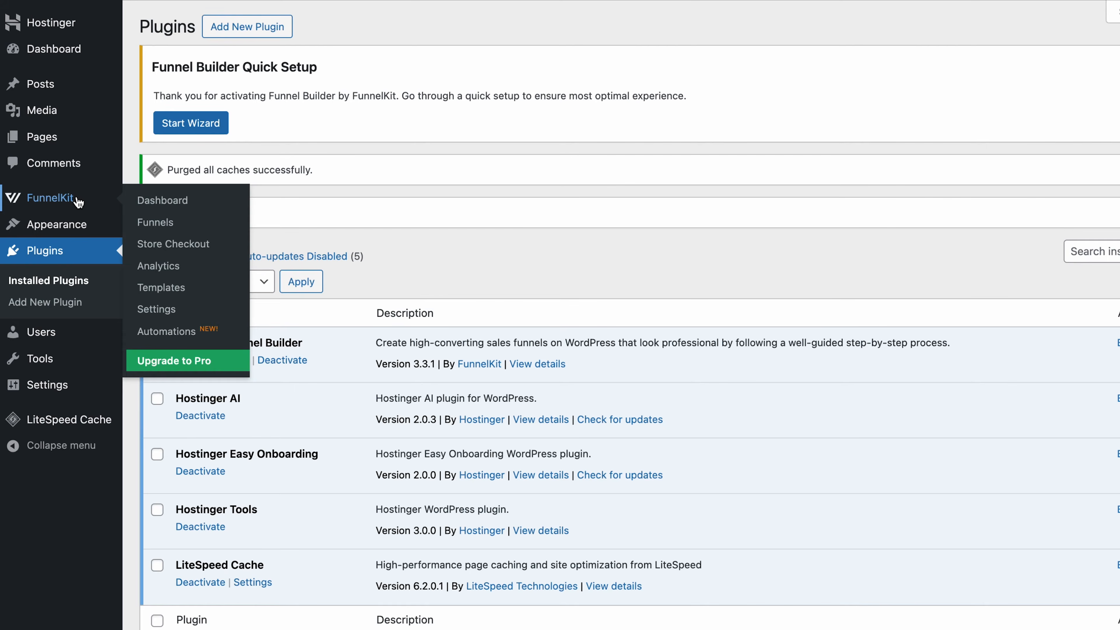
pyautogui.click(79, 202)
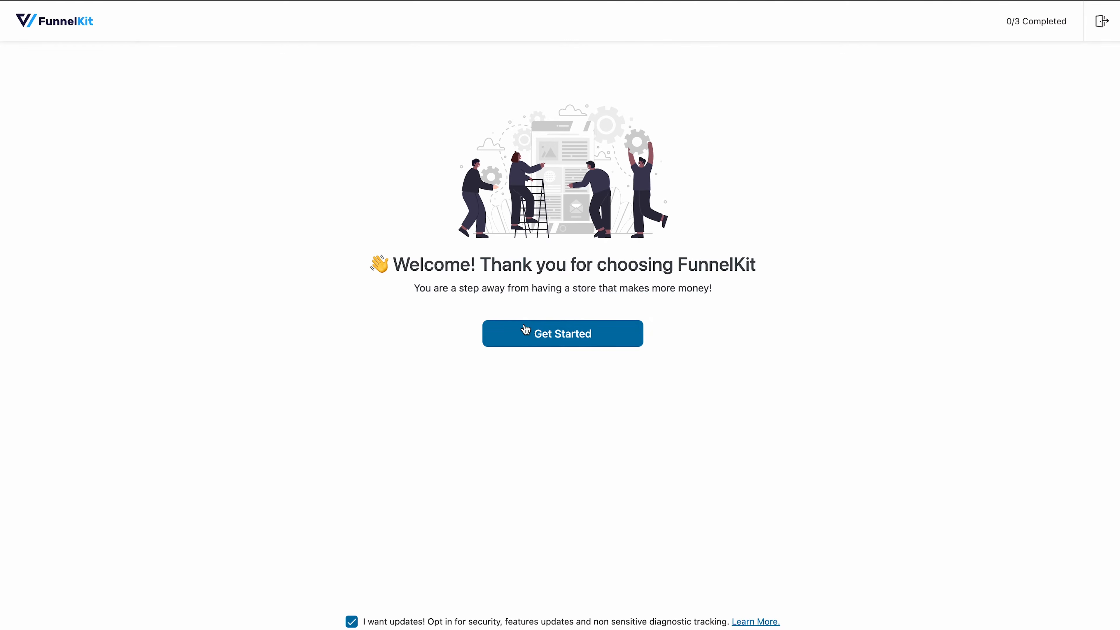
# Run the FunnelKit wizard, installing WooCommerce, Stripe and essentials, then continue to checkout setup.
pyautogui.click(548, 333)
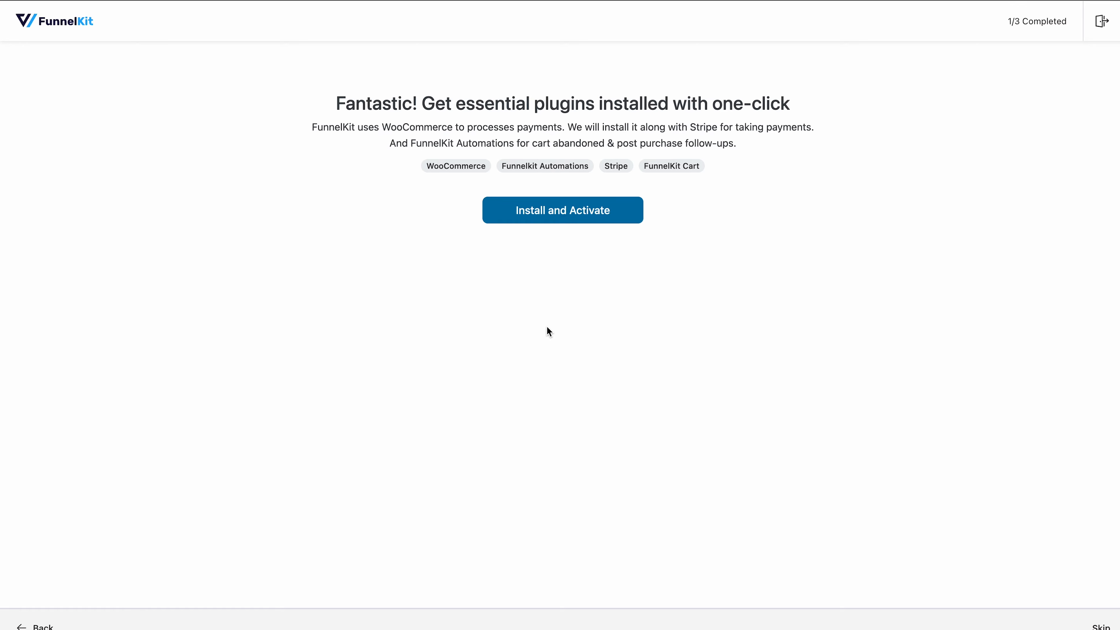
pyautogui.click(562, 217)
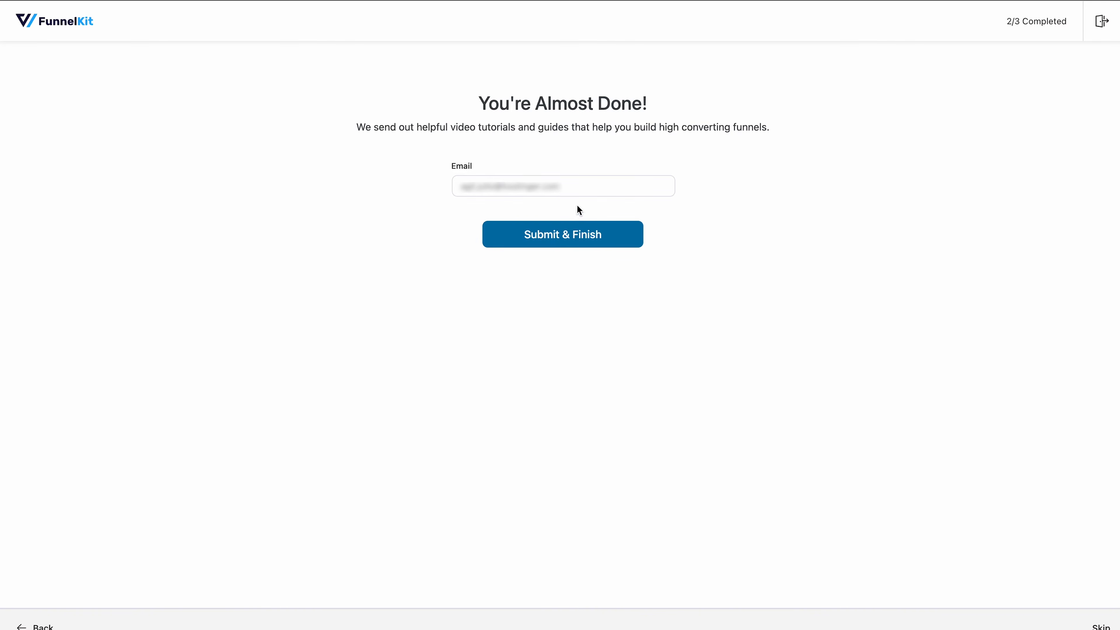
pyautogui.click(574, 238)
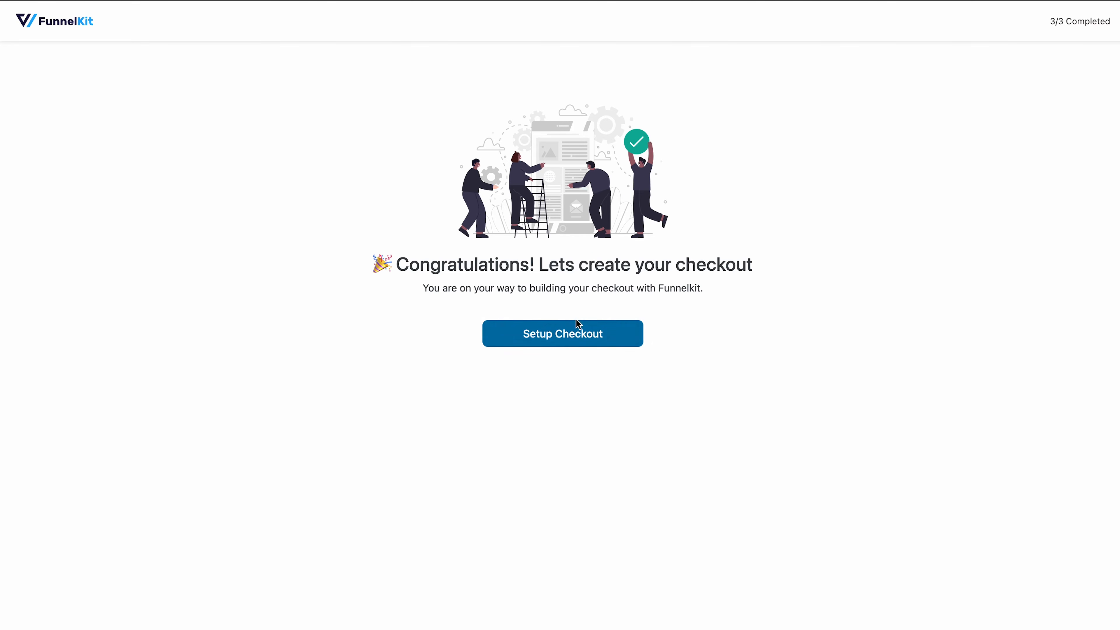
pyautogui.click(571, 334)
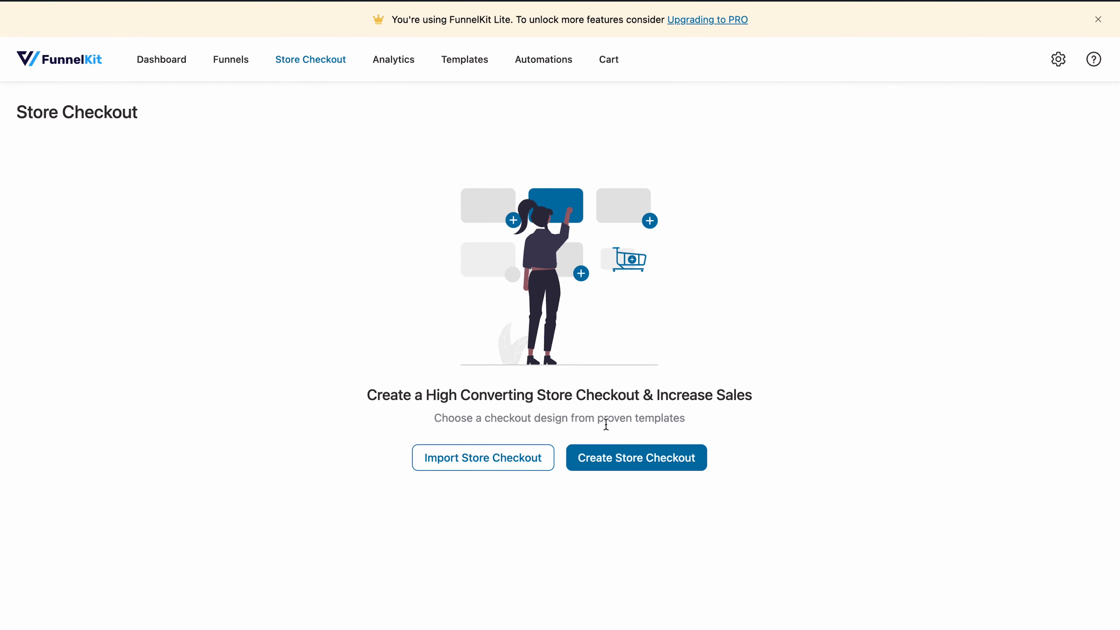
# Create a store checkout, compare Divi and Oxygen templates, then settle on Block Editor templates.
pyautogui.click(631, 468)
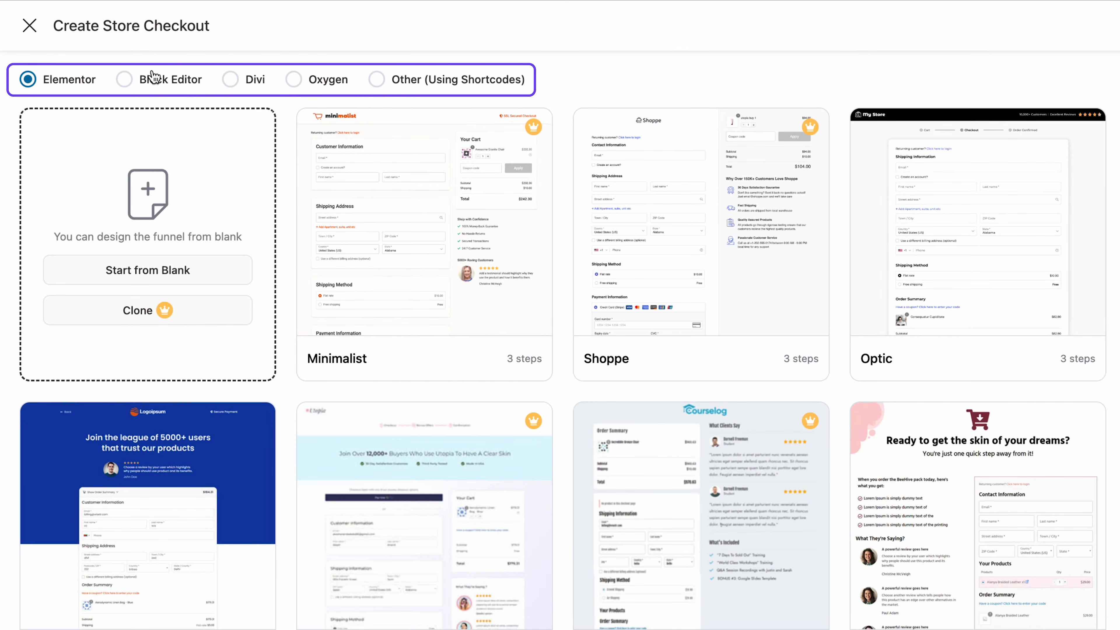
pyautogui.click(153, 78)
pyautogui.click(255, 88)
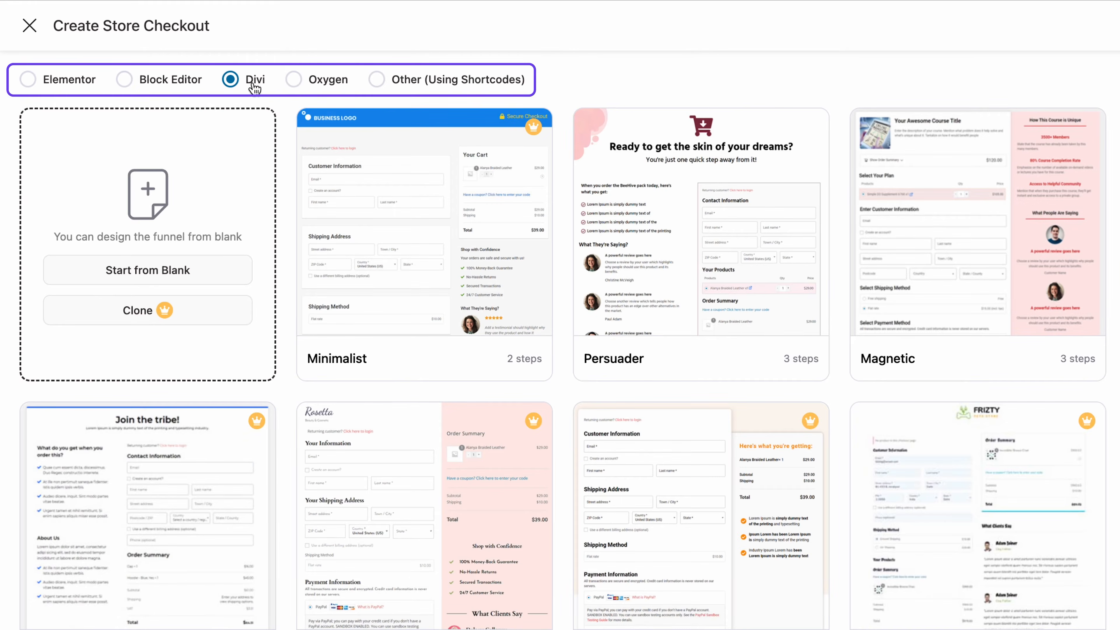
pyautogui.click(317, 86)
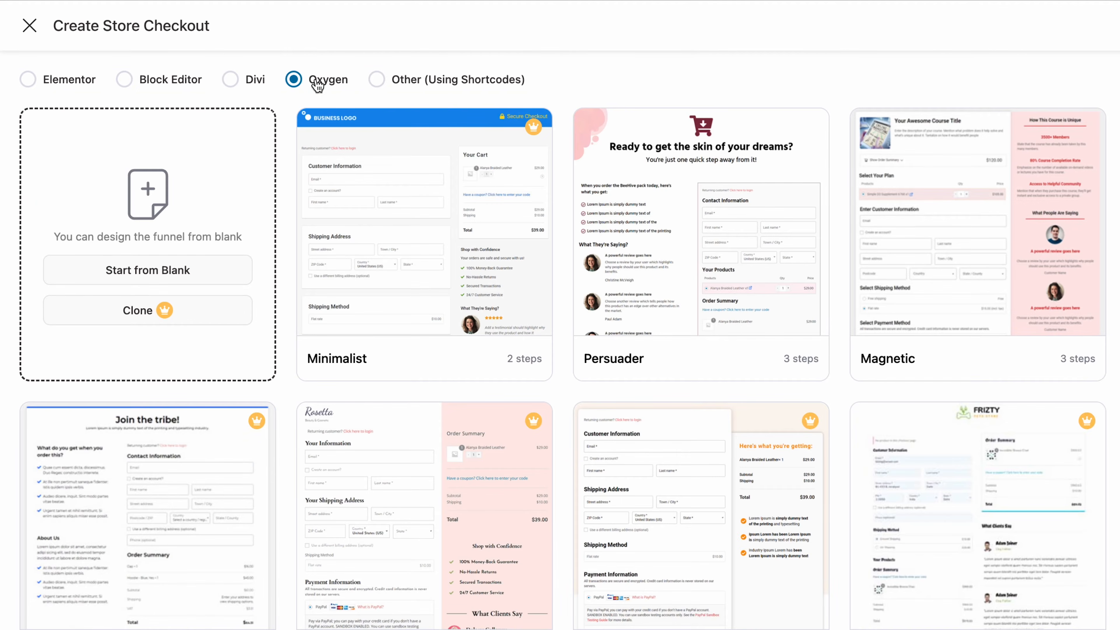
pyautogui.click(189, 82)
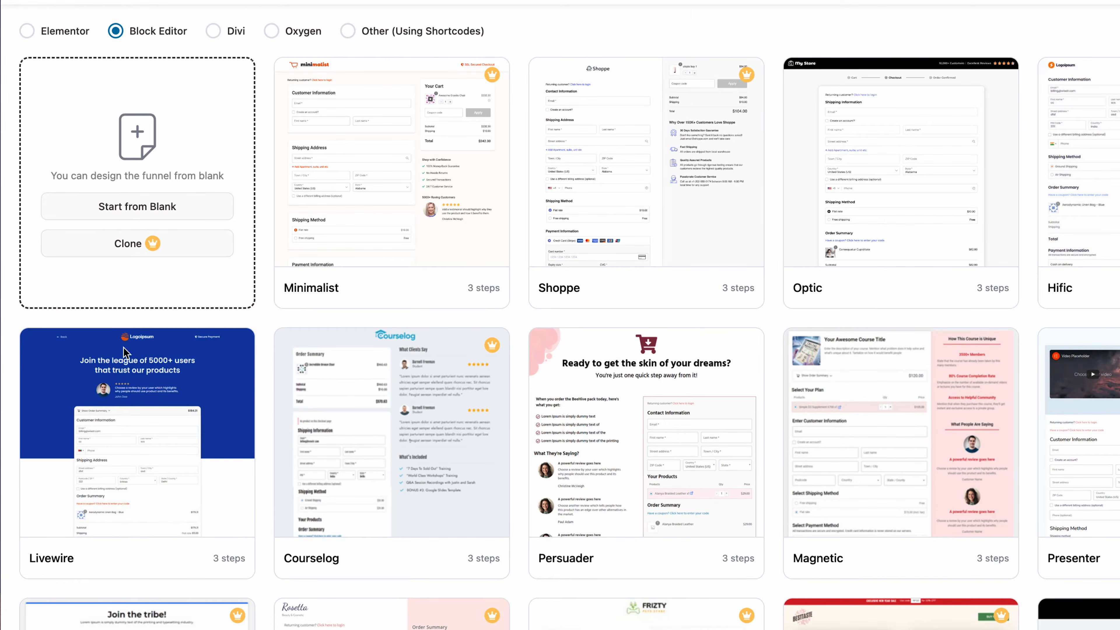
# Preview the Livewire template's checkout, one-click upsell and thank-you pages.
pyautogui.click(128, 559)
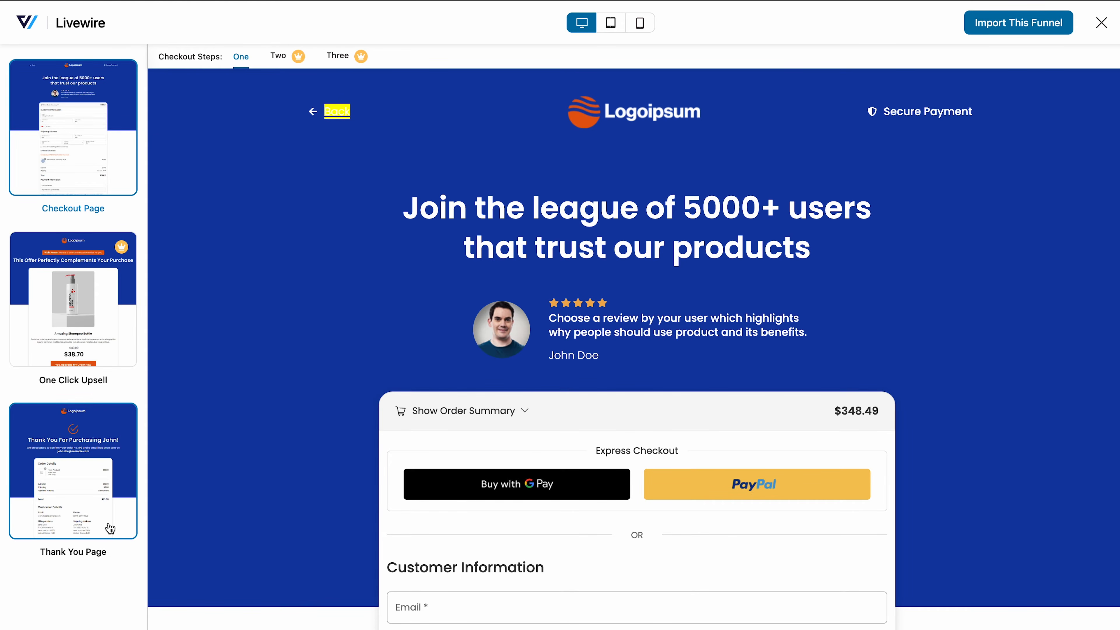
pyautogui.click(94, 363)
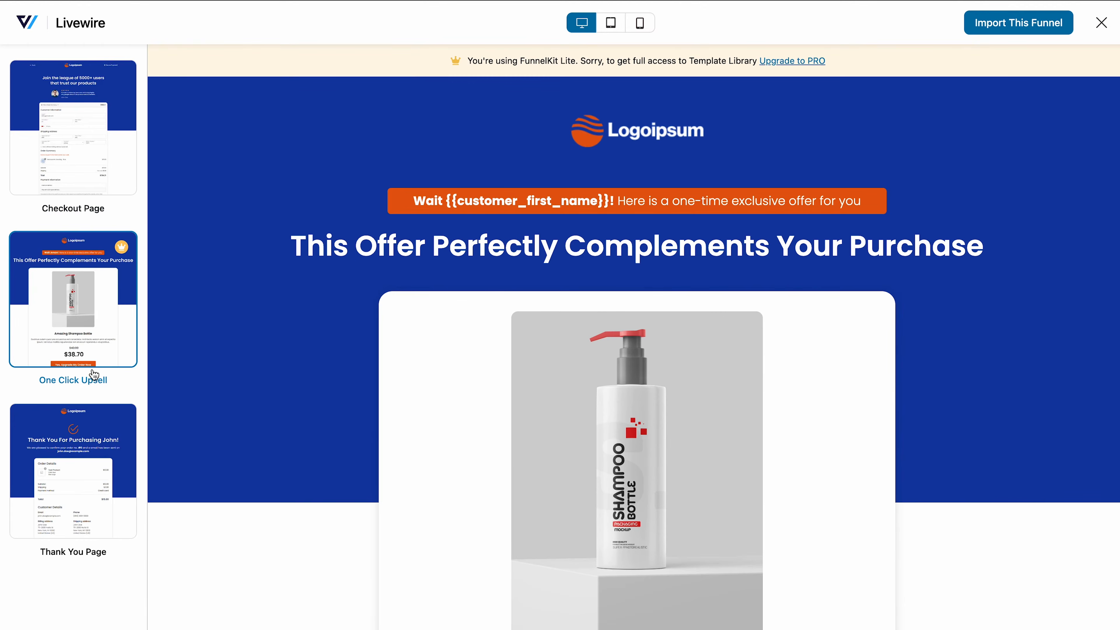
pyautogui.click(84, 466)
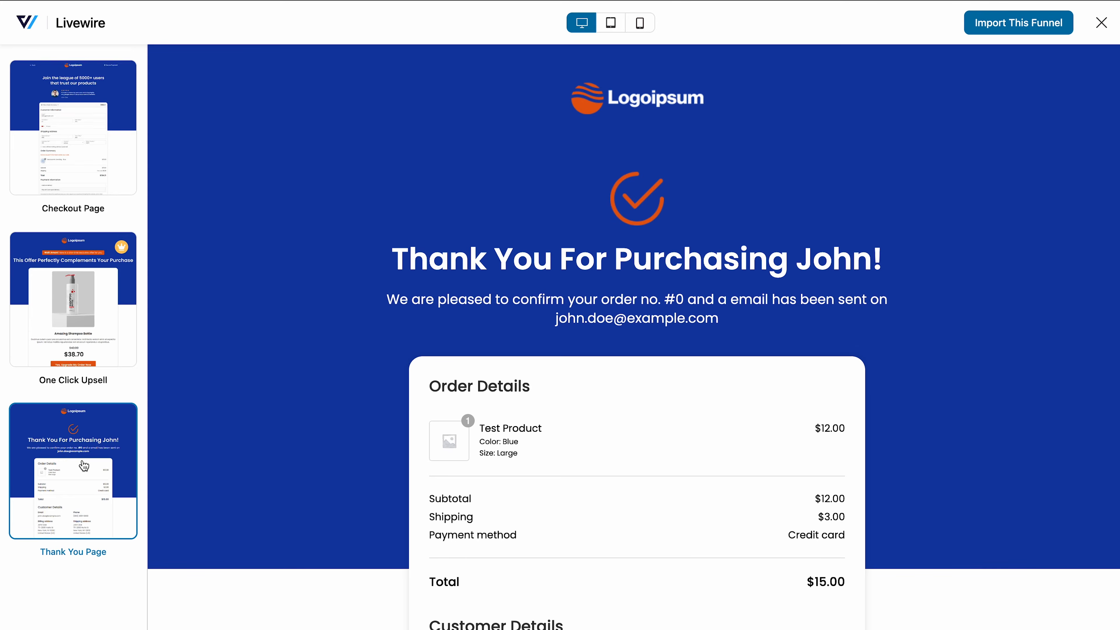
pyautogui.click(87, 160)
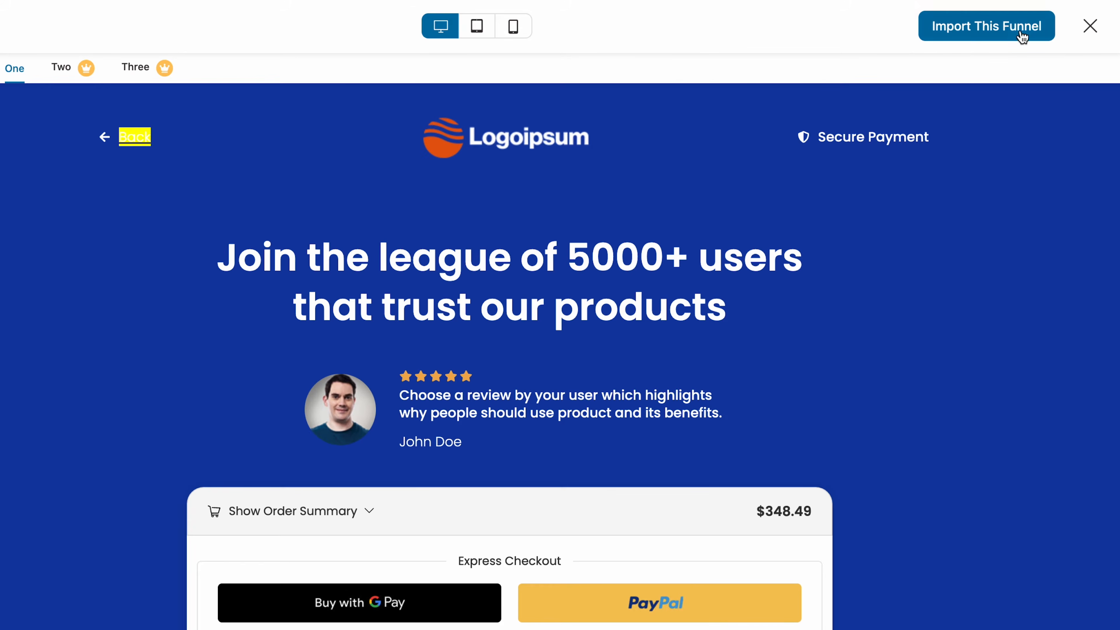
# Import Livewire as a funnel named 'My Amazing Funnel'.
pyautogui.click(1021, 35)
pyautogui.click(560, 304)
pyautogui.write('My Amazing Funnel')
pyautogui.click(676, 389)
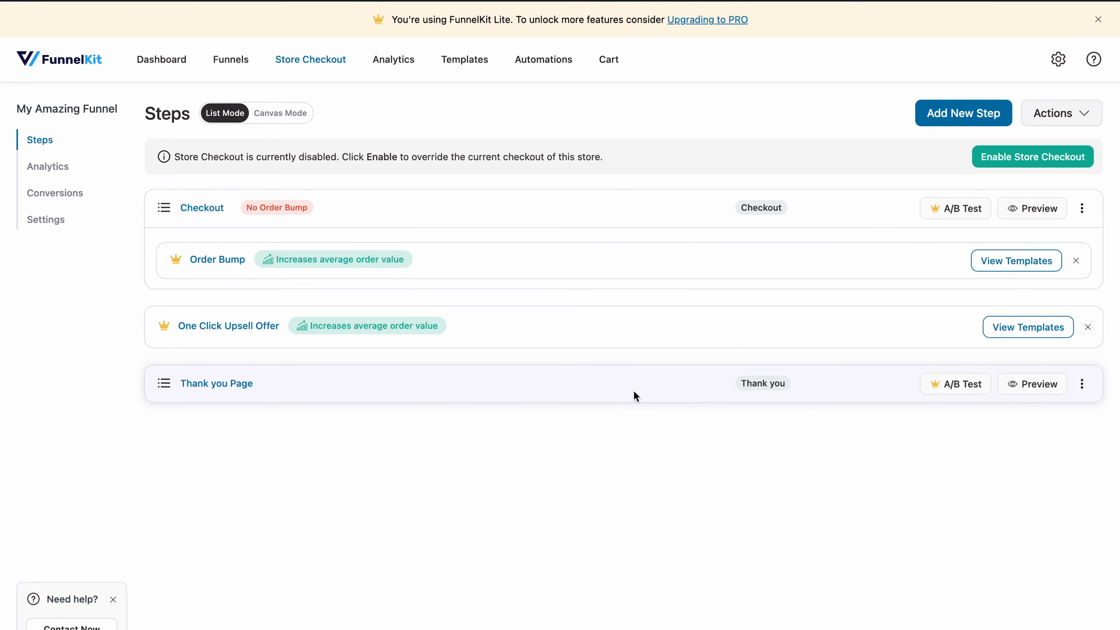
# Preview the Checkout step's page and switch to editing it via Edit Checkout.
pyautogui.click(1027, 210)
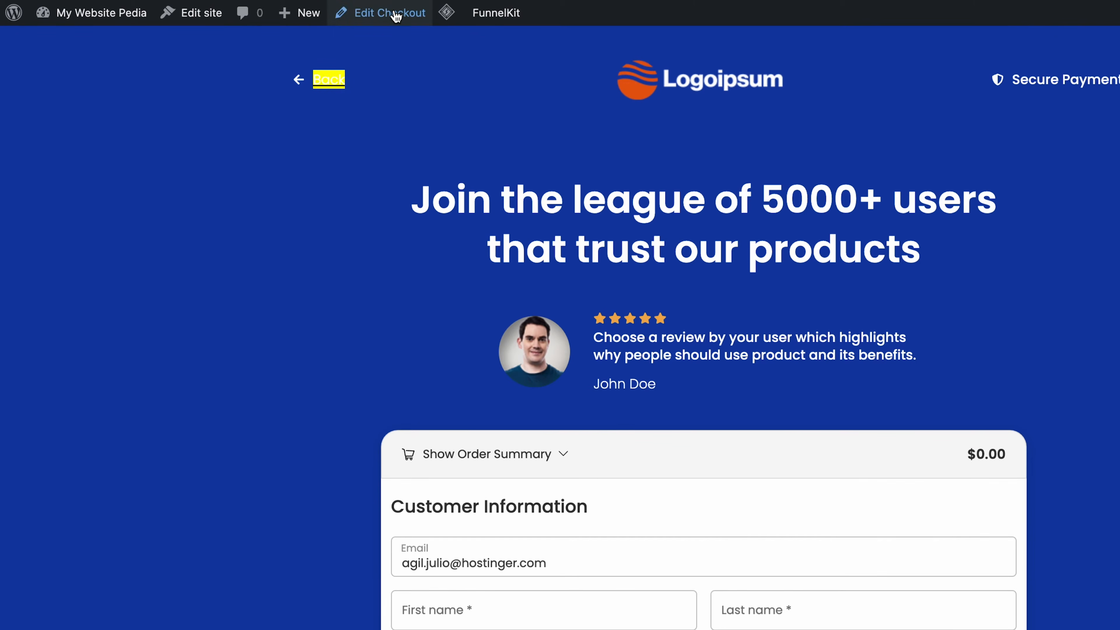
pyautogui.click(396, 16)
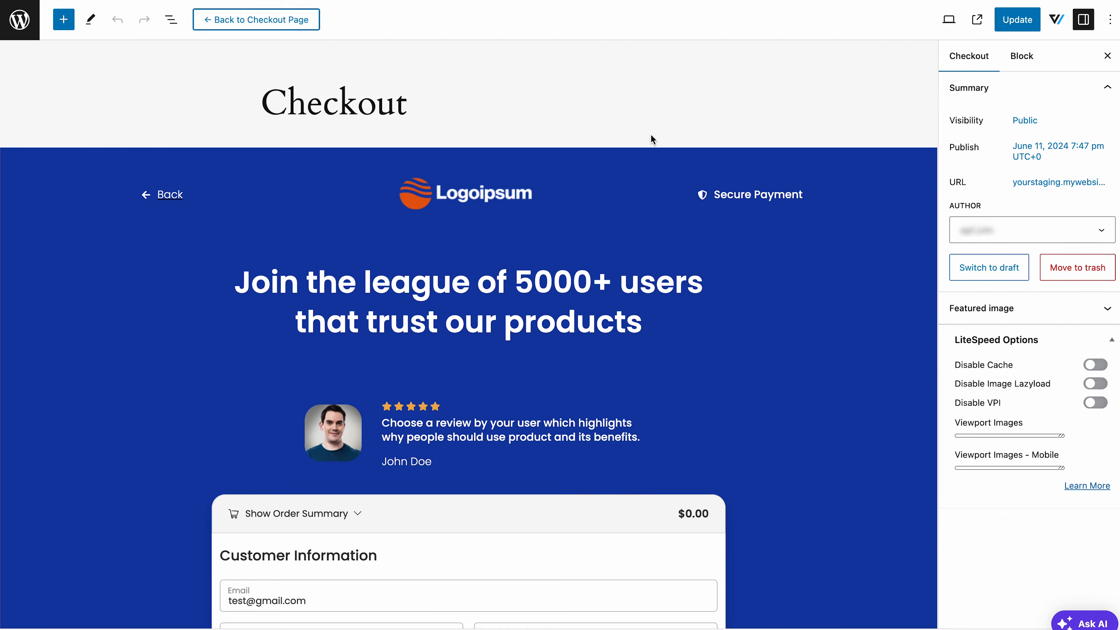
# Inspect the headline, Logoipsum logo and testimonial blocks, including the logo's replace options.
pyautogui.click(570, 278)
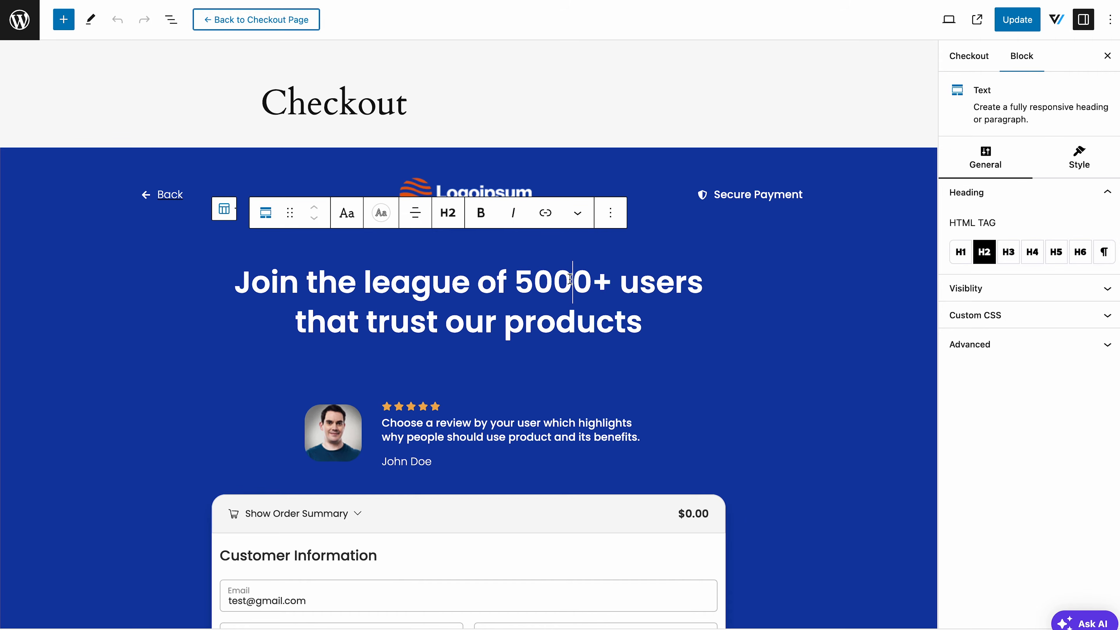
pyautogui.click(493, 190)
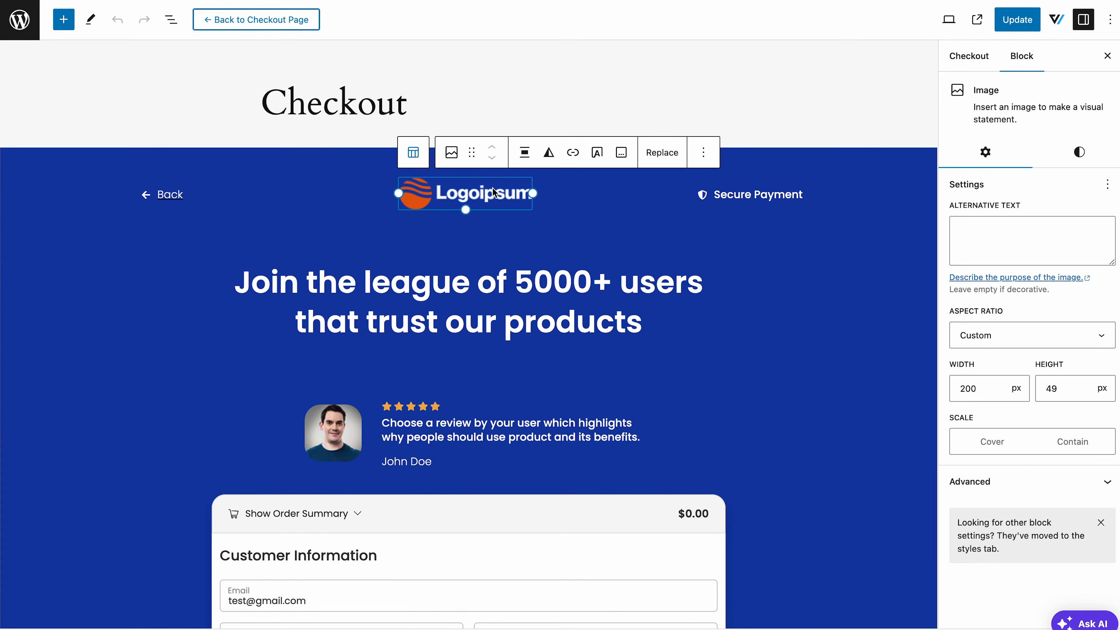
pyautogui.click(697, 470)
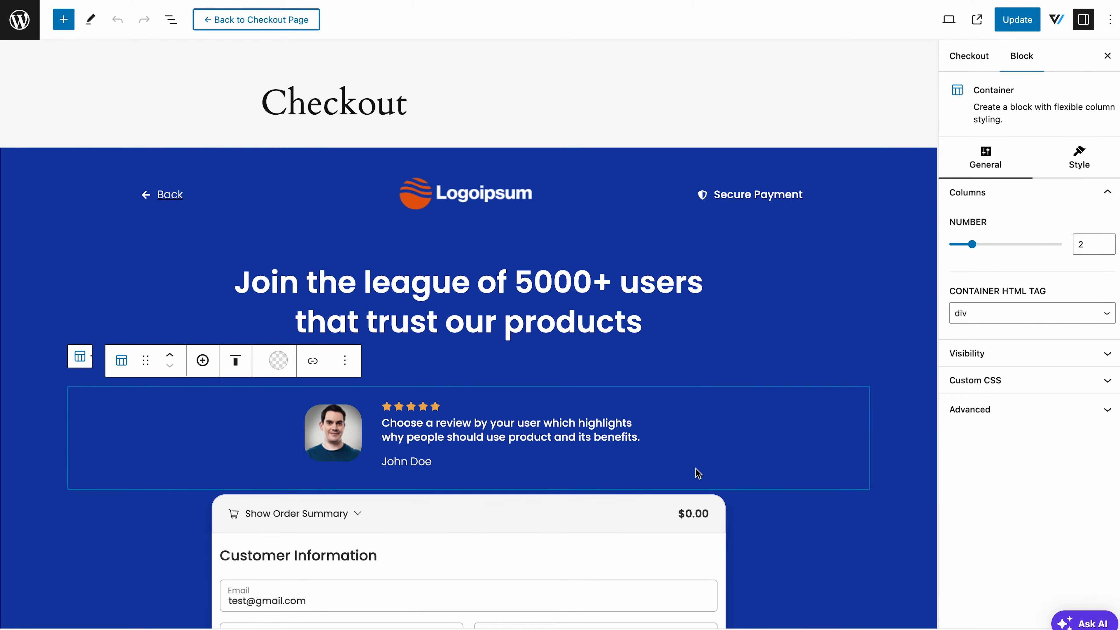
pyautogui.click(479, 205)
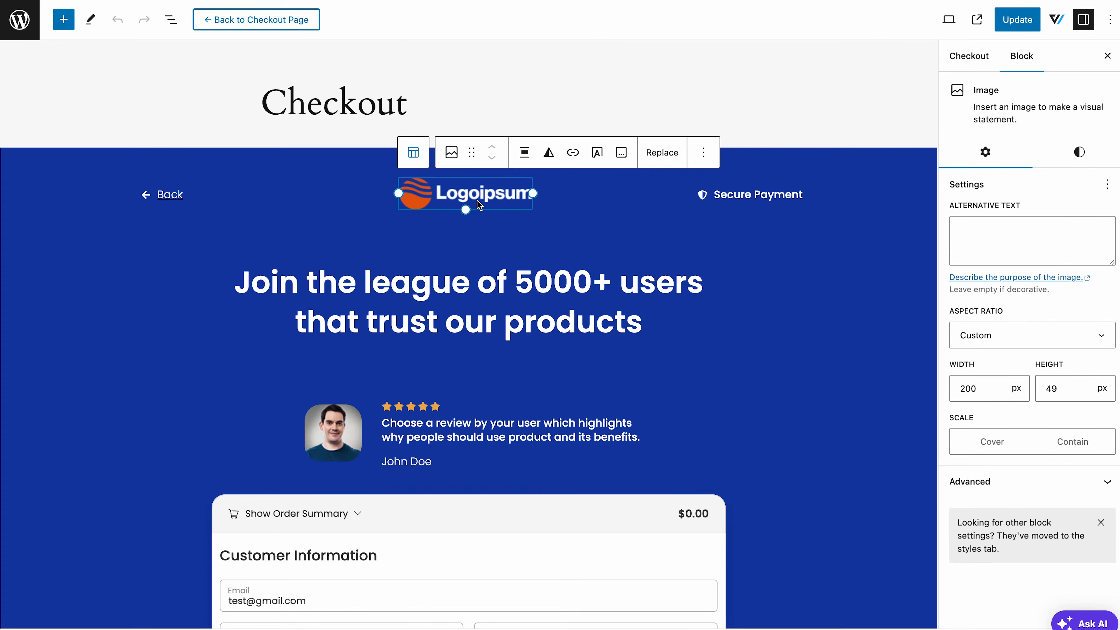
pyautogui.click(662, 152)
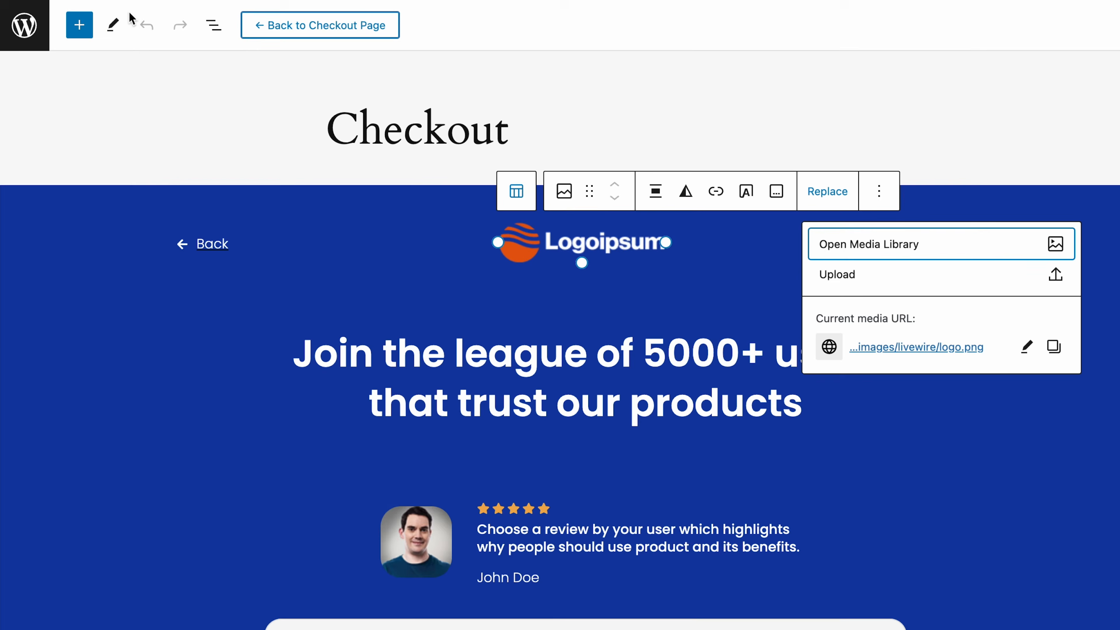
# Insert the Testimonials Single pattern above the review and select the checkout form block.
pyautogui.click(69, 22)
pyautogui.write('testimonial')
pyautogui.moveTo(200, 187); pyautogui.dragTo(479, 487)
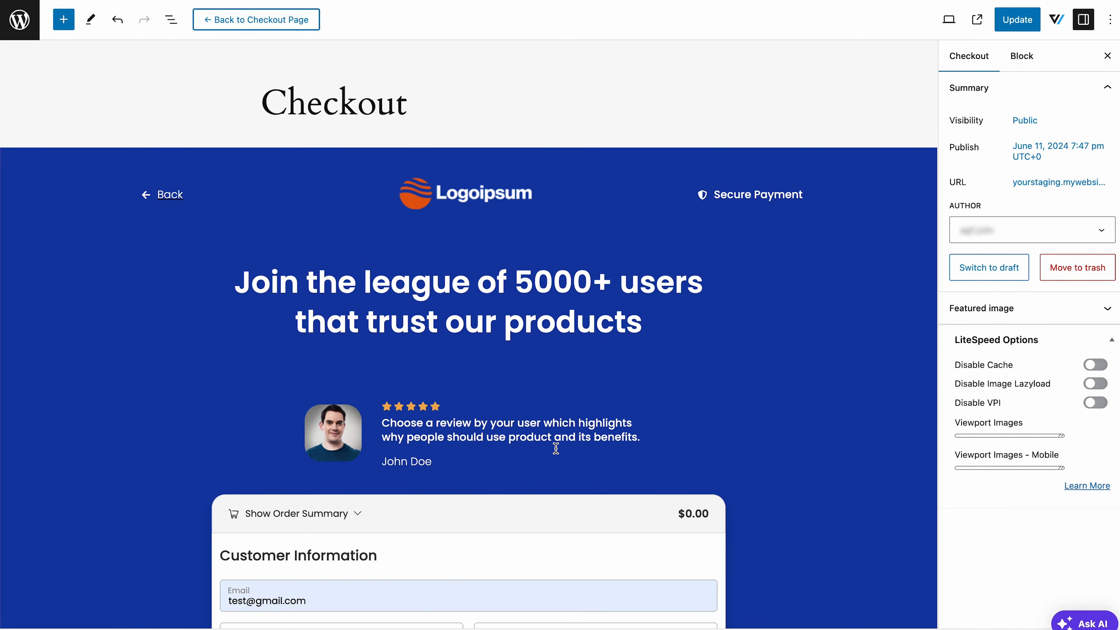
pyautogui.click(557, 556)
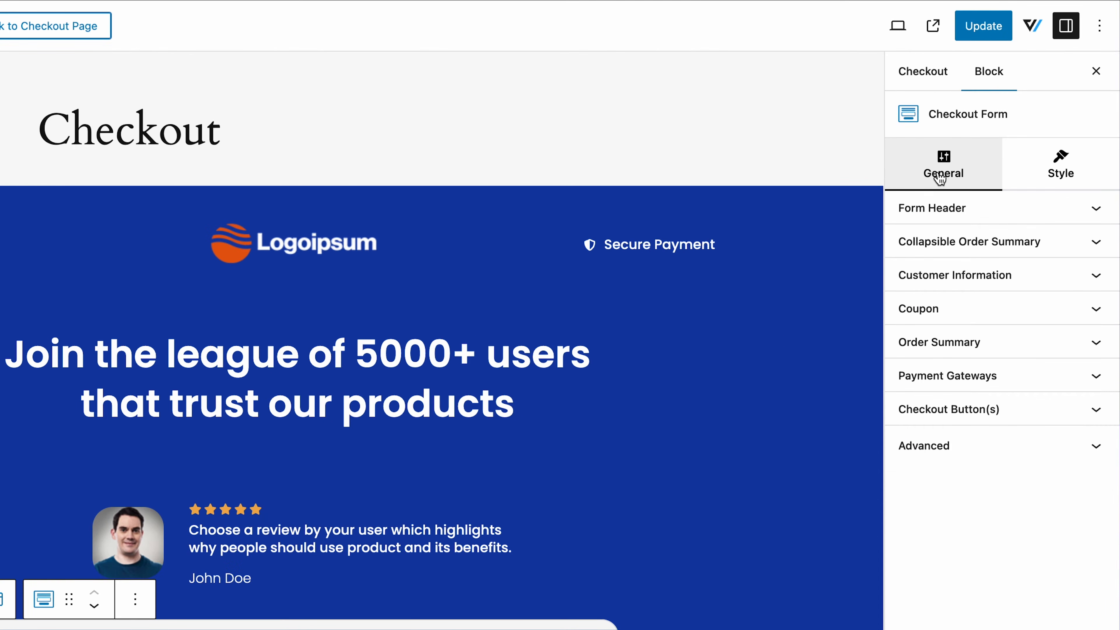
# Review the Customer Information field widths, save the template, and return to the Checkout page.
pyautogui.click(938, 279)
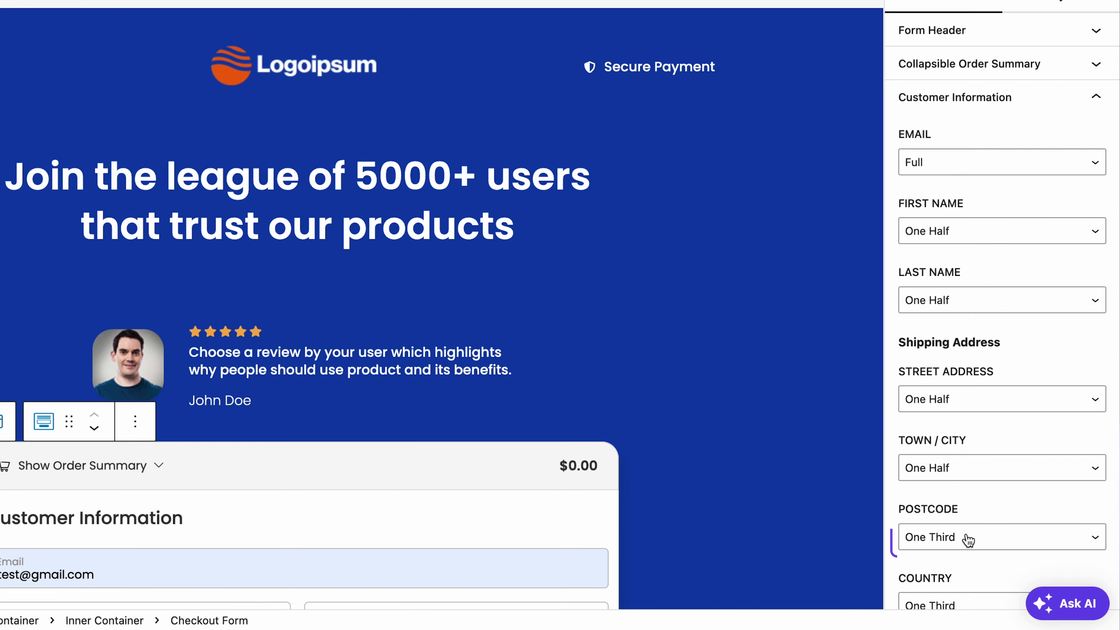
pyautogui.scroll(-10, 968, 539)
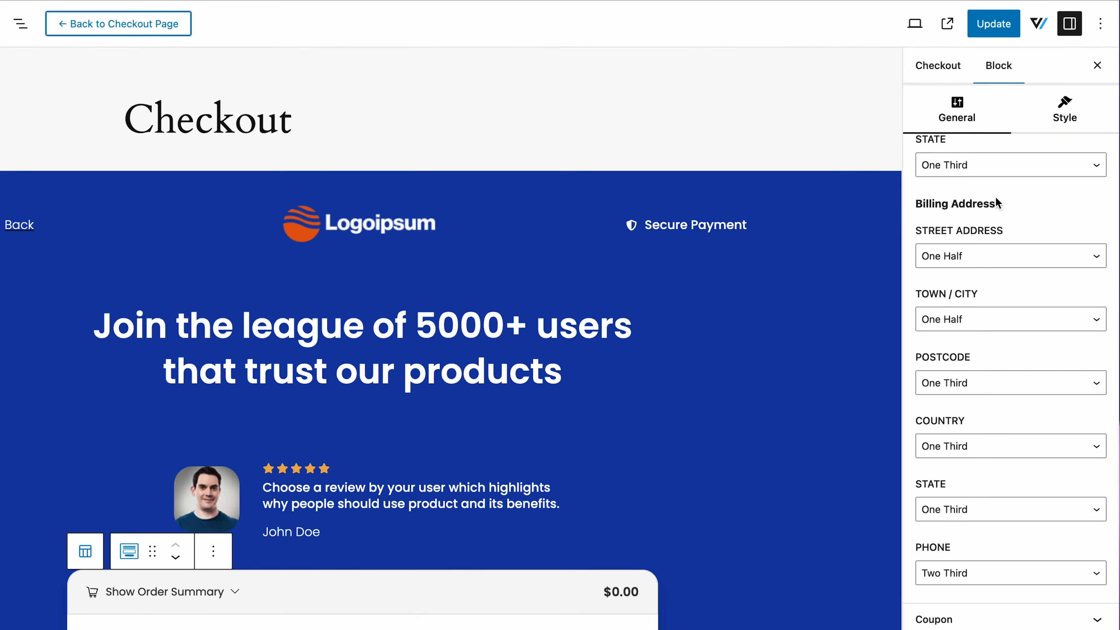
pyautogui.click(998, 25)
pyautogui.click(179, 33)
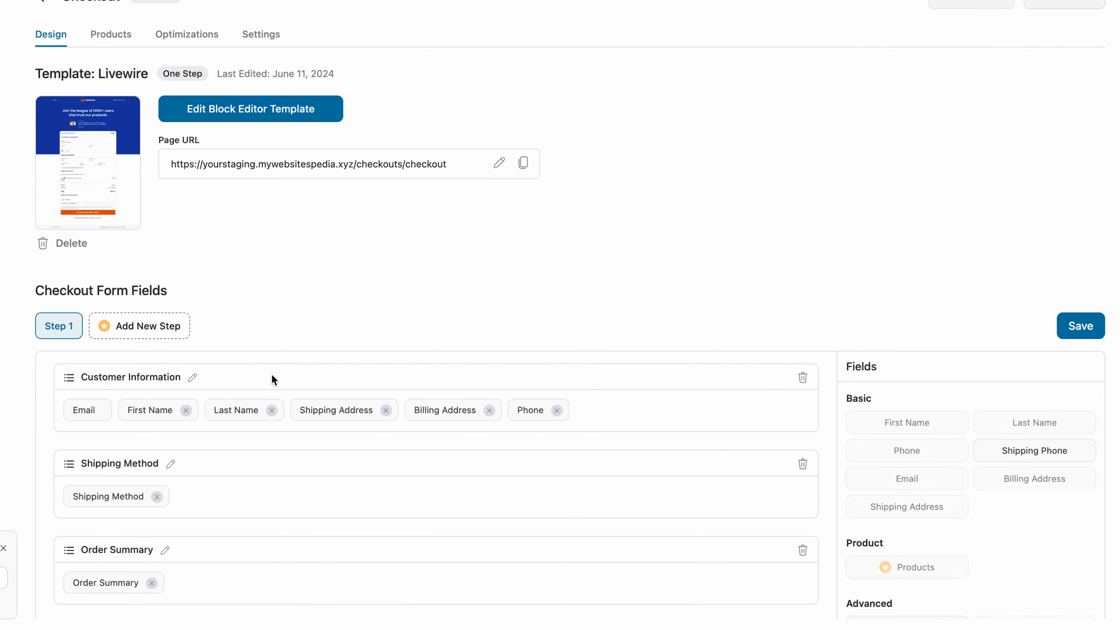
# Give the Email field an example e-mail address as its placeholder.
pyautogui.click(83, 410)
pyautogui.click(340, 297)
pyautogui.write('user@gmail.')
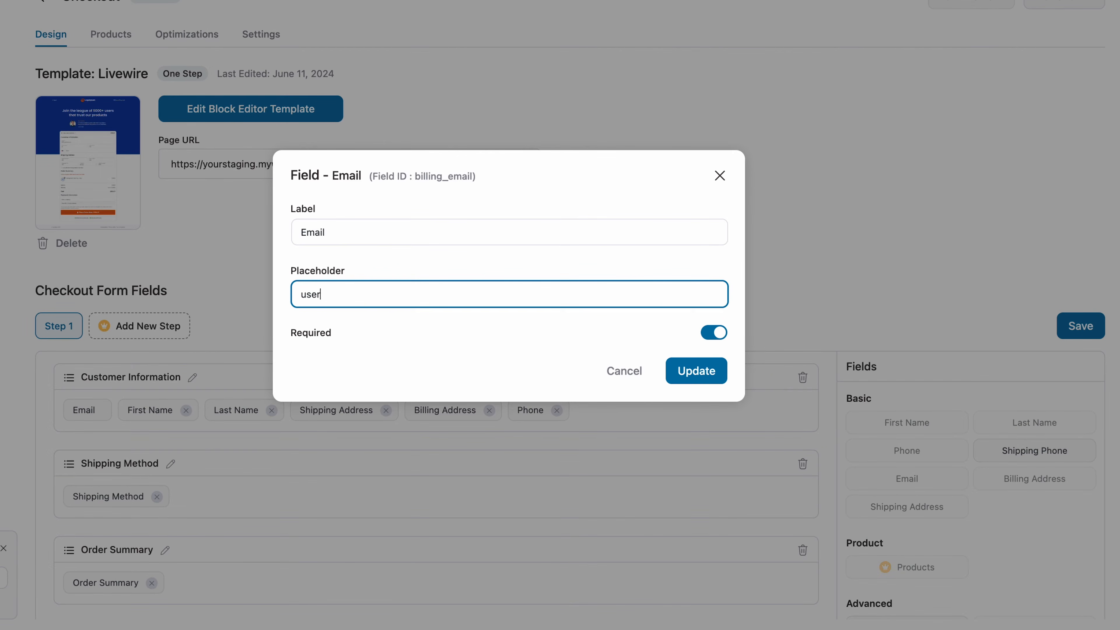
pyautogui.write('com')
pyautogui.click(688, 364)
# Reorder the Customer Information chips so Phone follows Last Name, after First Name.
pyautogui.moveTo(531, 410); pyautogui.dragTo(419, 411)
pyautogui.moveTo(315, 410); pyautogui.dragTo(393, 408)
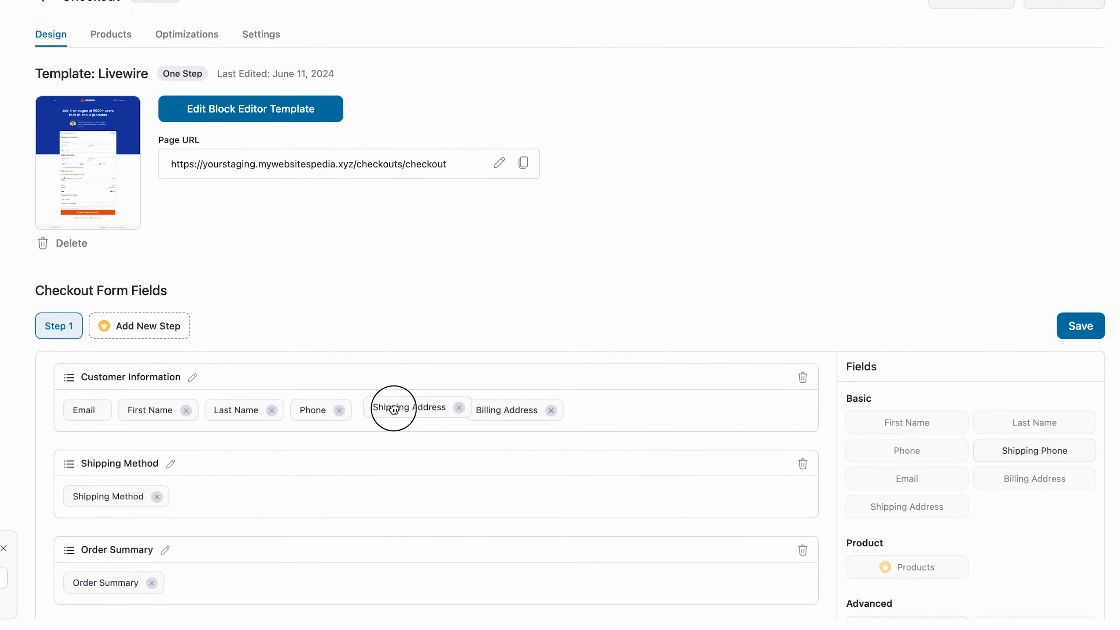
pyautogui.click(271, 411)
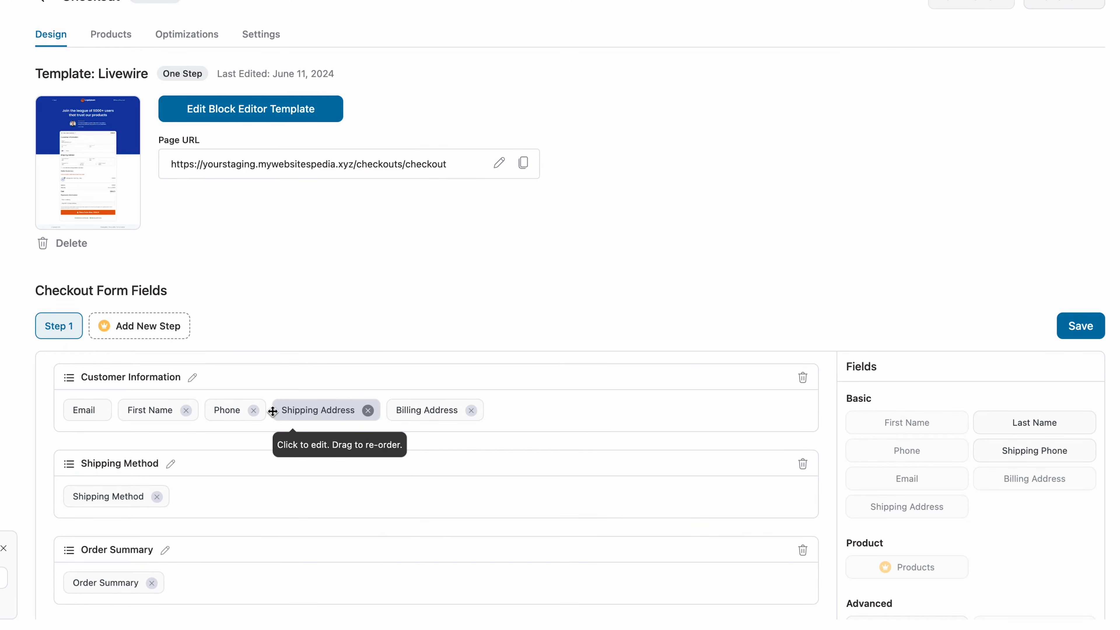
pyautogui.moveTo(994, 417); pyautogui.dragTo(206, 406)
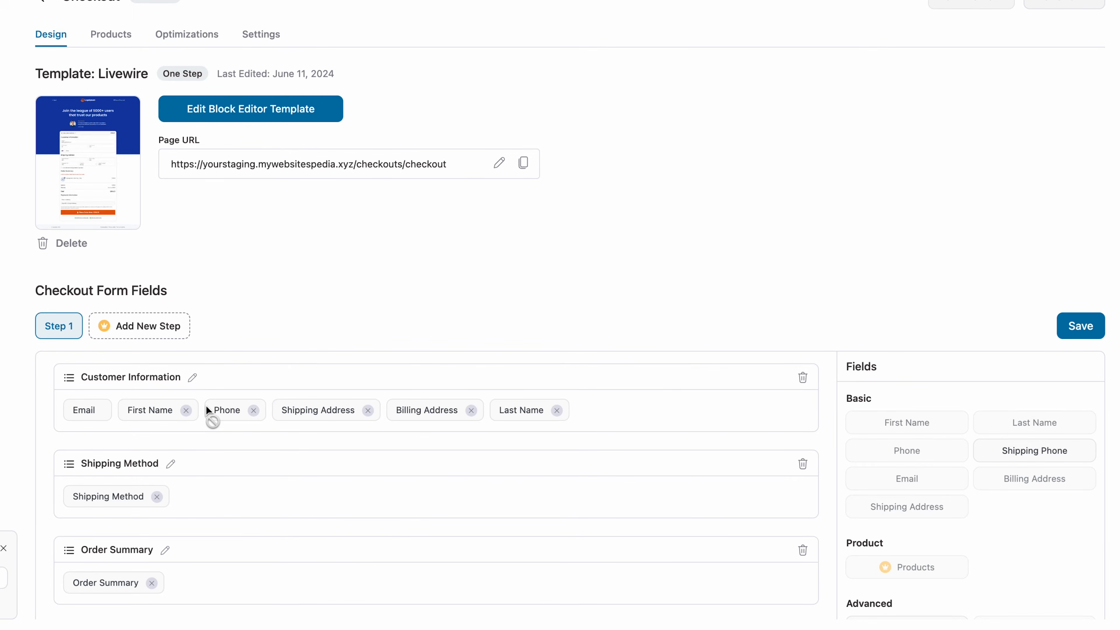
# Add Coupon Code to the Order Summary section and save the form layout.
pyautogui.scroll(-5, 214, 410)
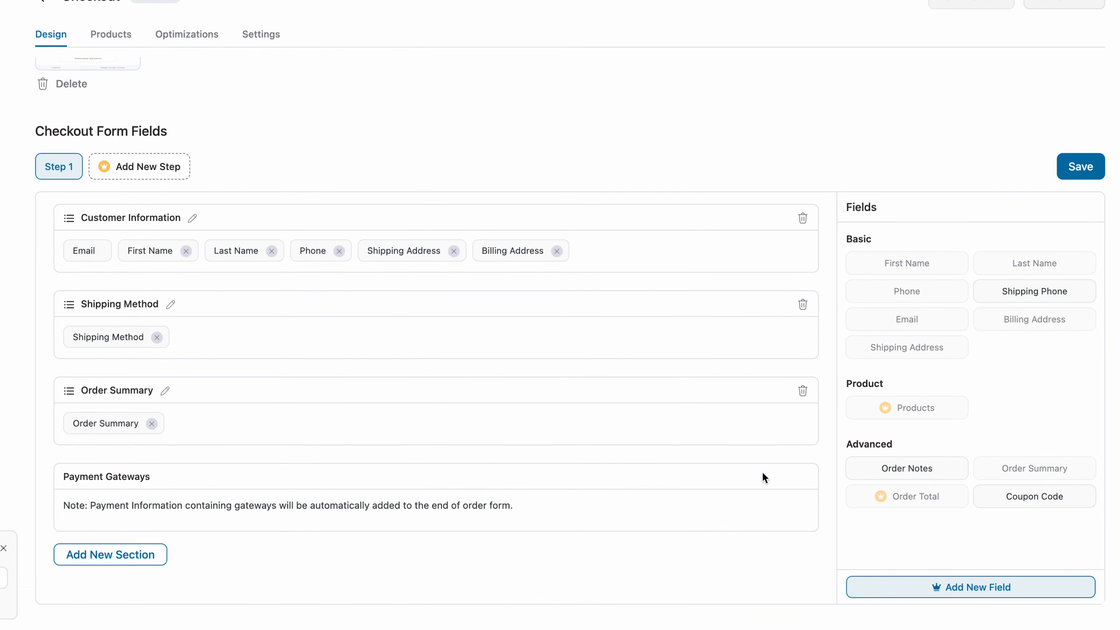
pyautogui.moveTo(1010, 495); pyautogui.dragTo(389, 425)
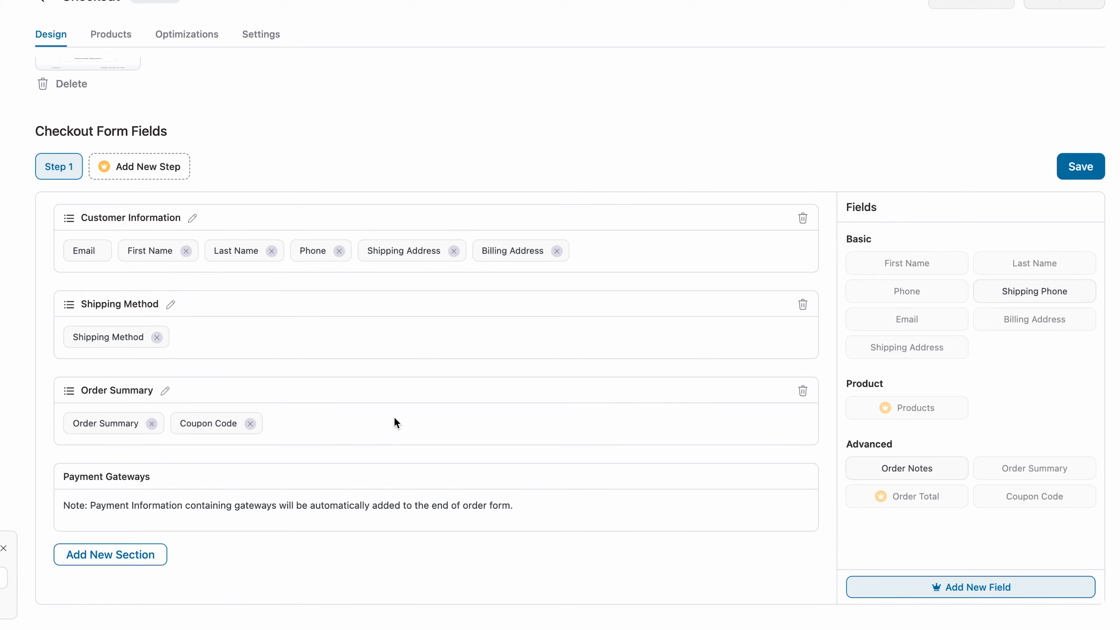
pyautogui.click(1080, 166)
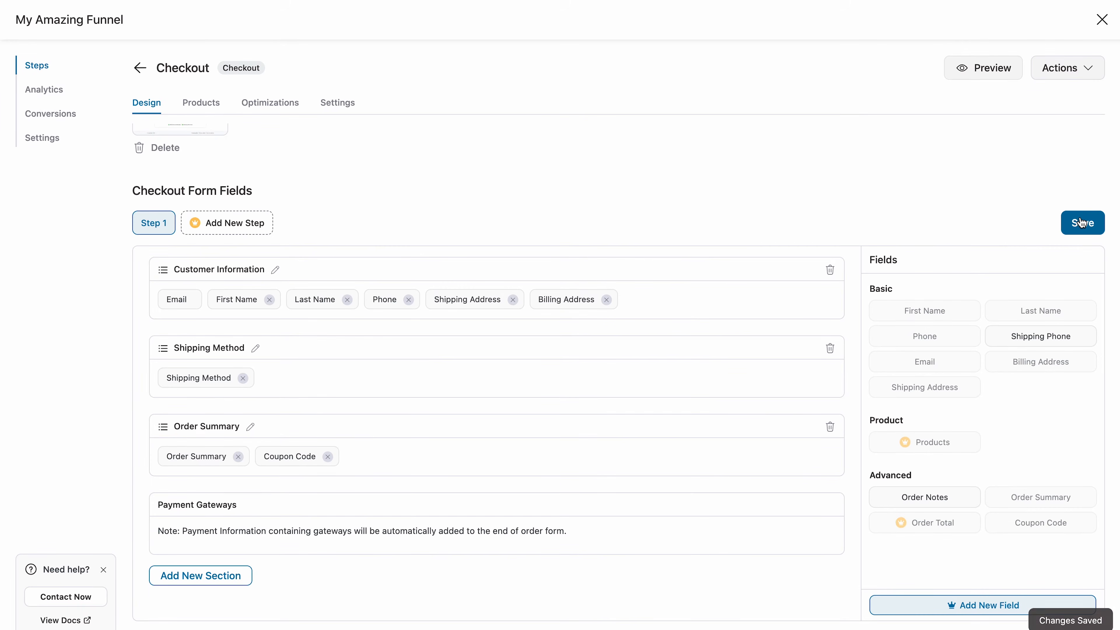
pyautogui.scroll(3, 520, 185)
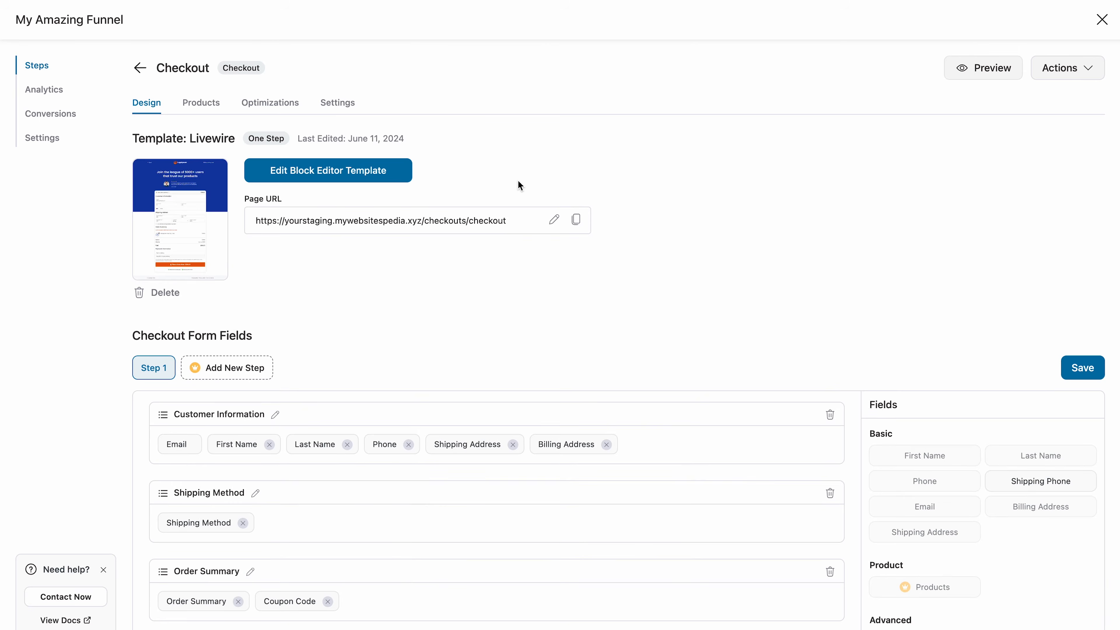
# In the template's Checkout Form, enable the coupon under Collapsible Order Summary.
pyautogui.click(379, 175)
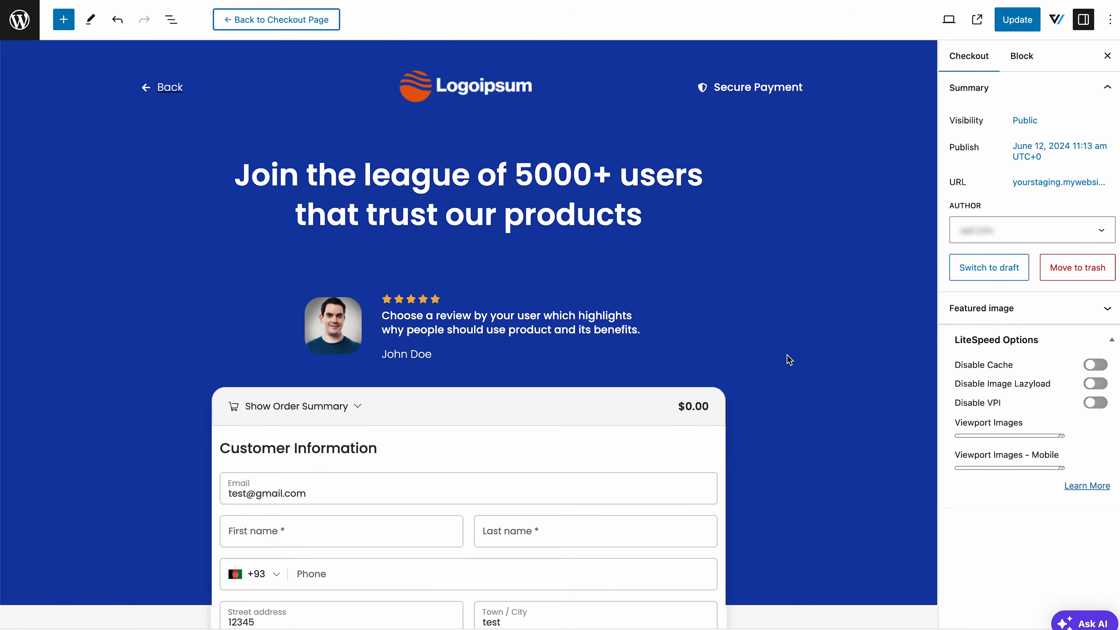
pyautogui.click(689, 443)
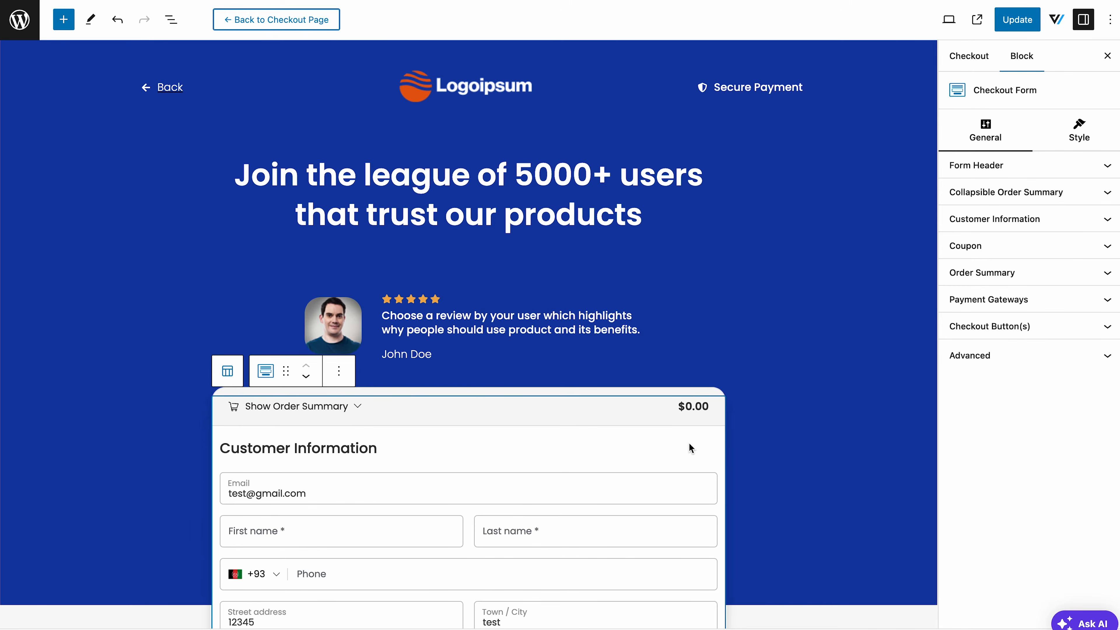
pyautogui.click(963, 189)
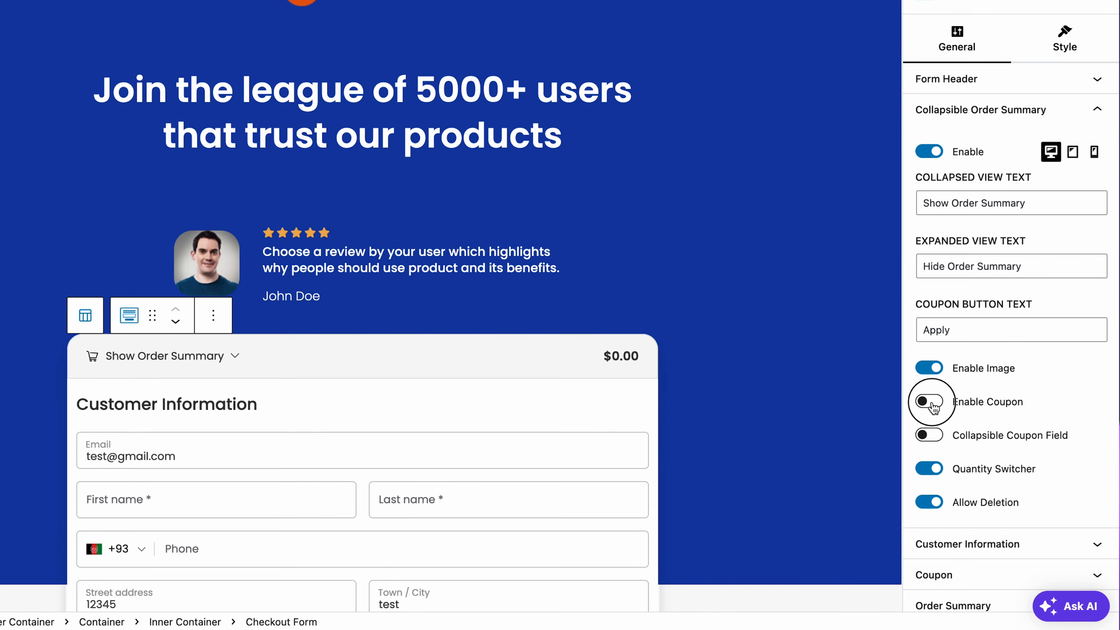
pyautogui.click(929, 514)
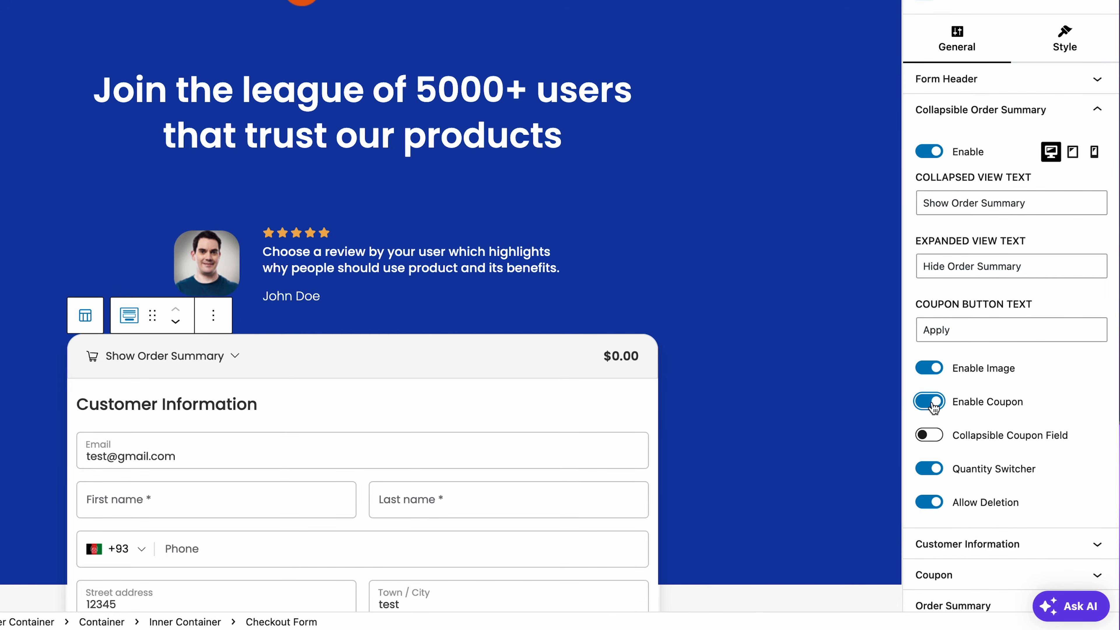
pyautogui.click(245, 357)
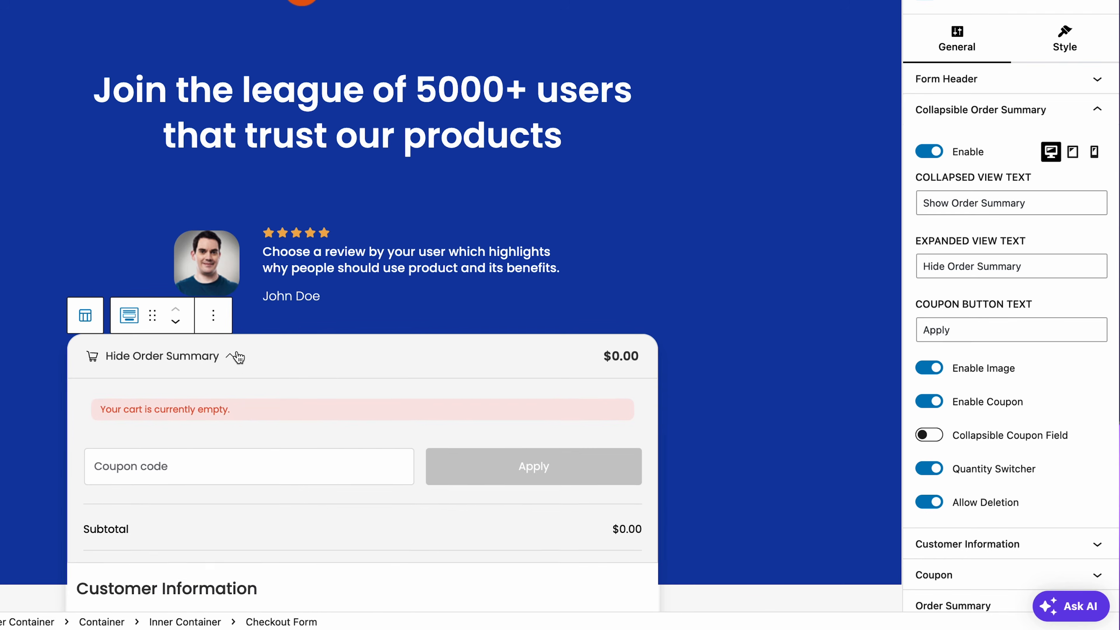
# Make the coupon field collapsible, verify it in the preview, and save the template.
pyautogui.click(929, 436)
pyautogui.click(239, 357)
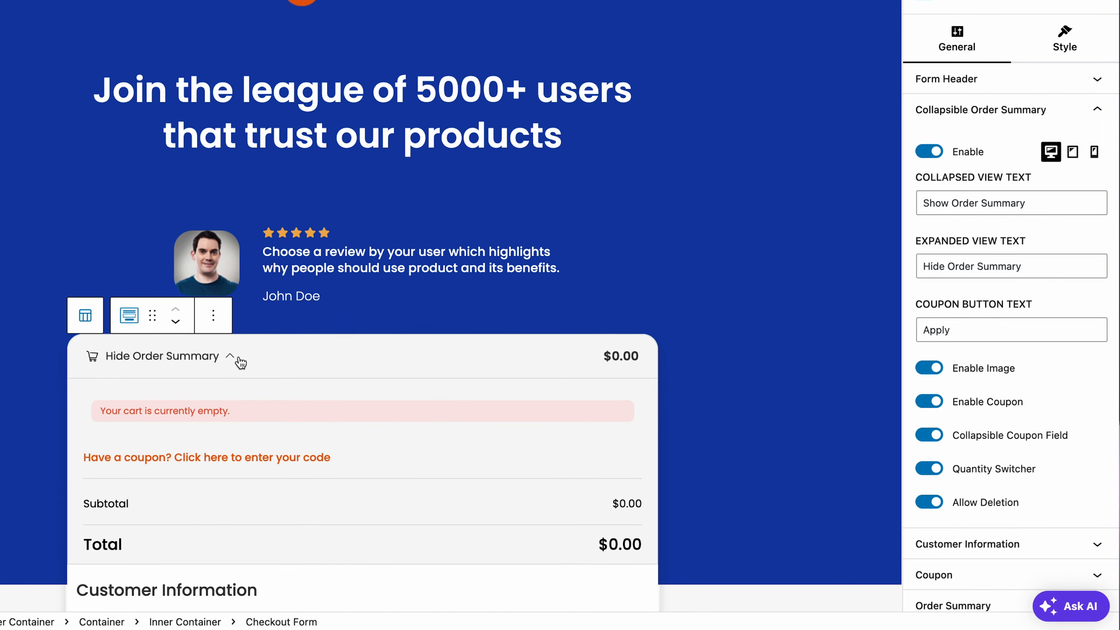
pyautogui.click(250, 458)
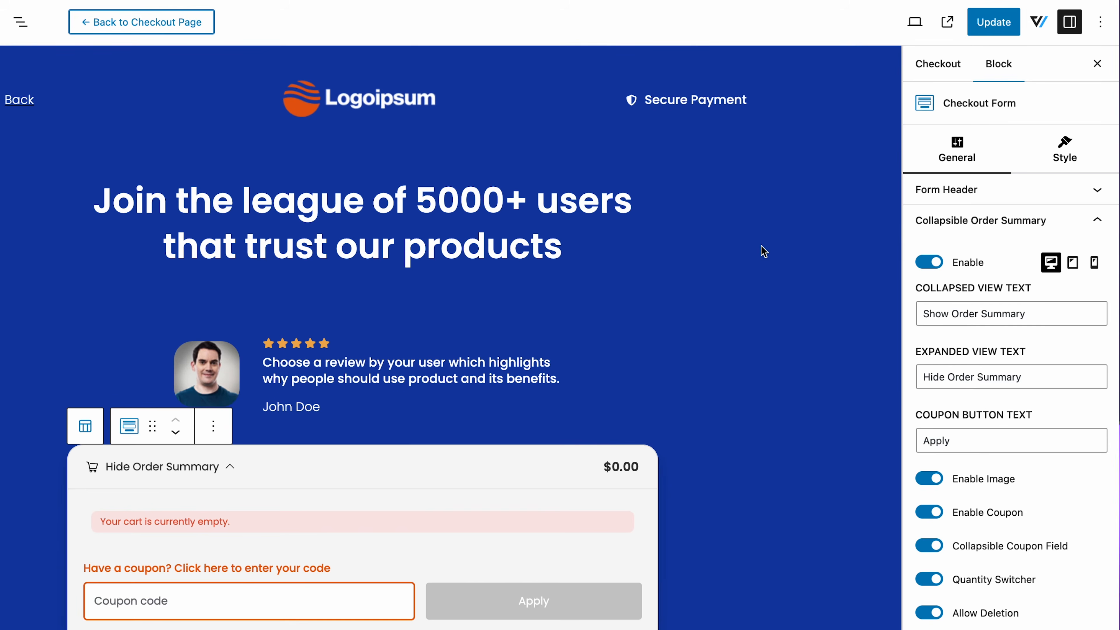
pyautogui.click(994, 22)
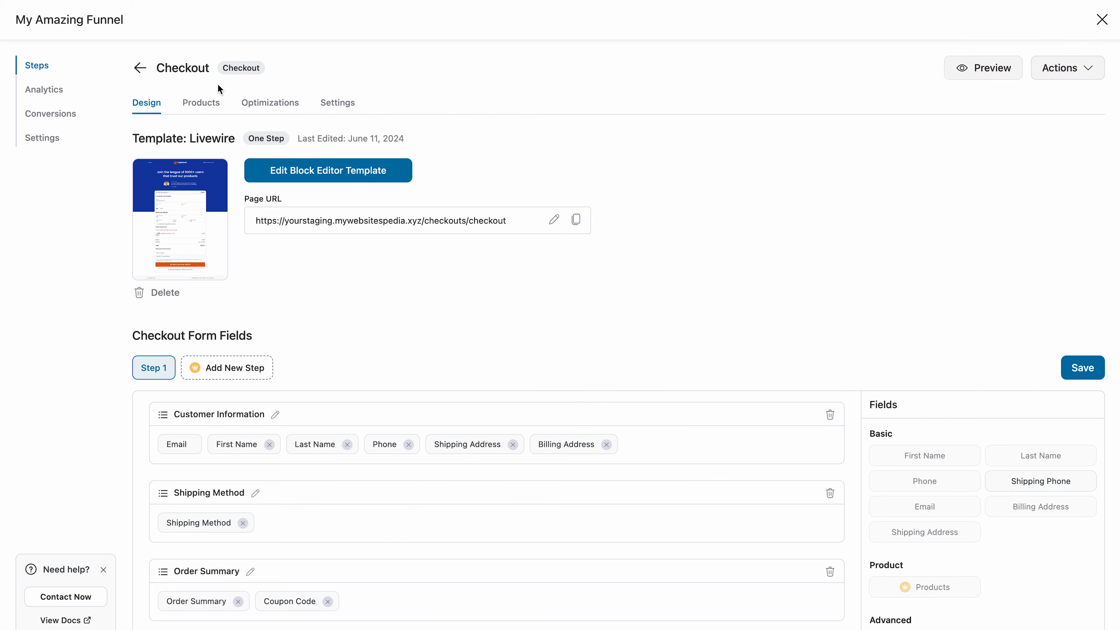
# From the Checkout step's Products tab, start a new product titled 'Running Shoes'.
pyautogui.click(207, 106)
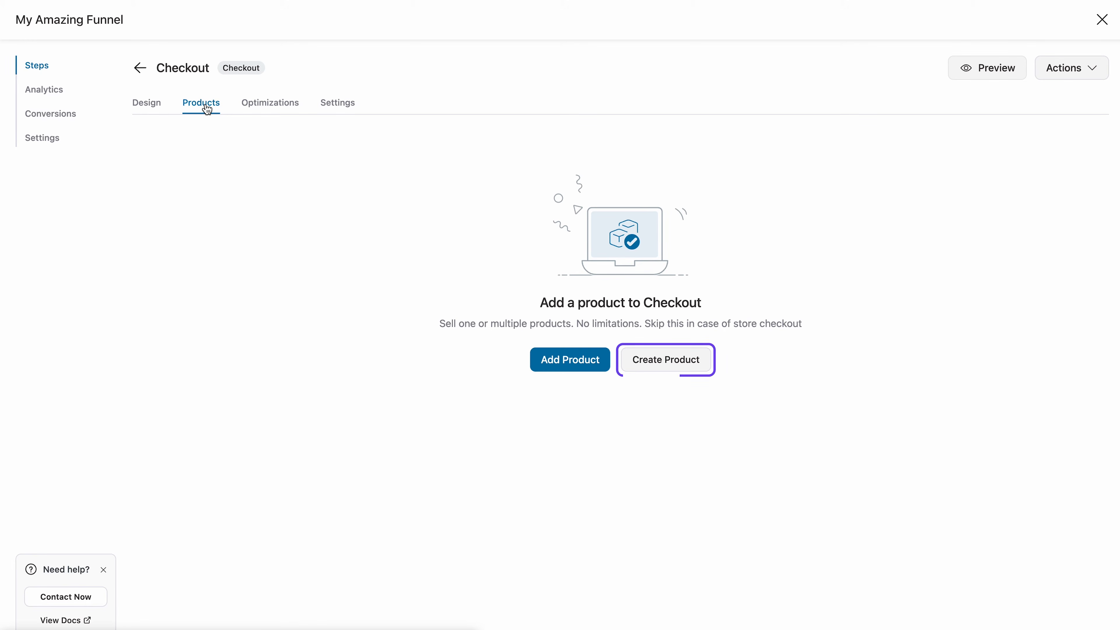
pyautogui.click(663, 360)
pyautogui.write('Running Shoes')
# Generate a Short, Casual AI description for Running Shoes from the pasted keyword sentence.
pyautogui.click(157, 250)
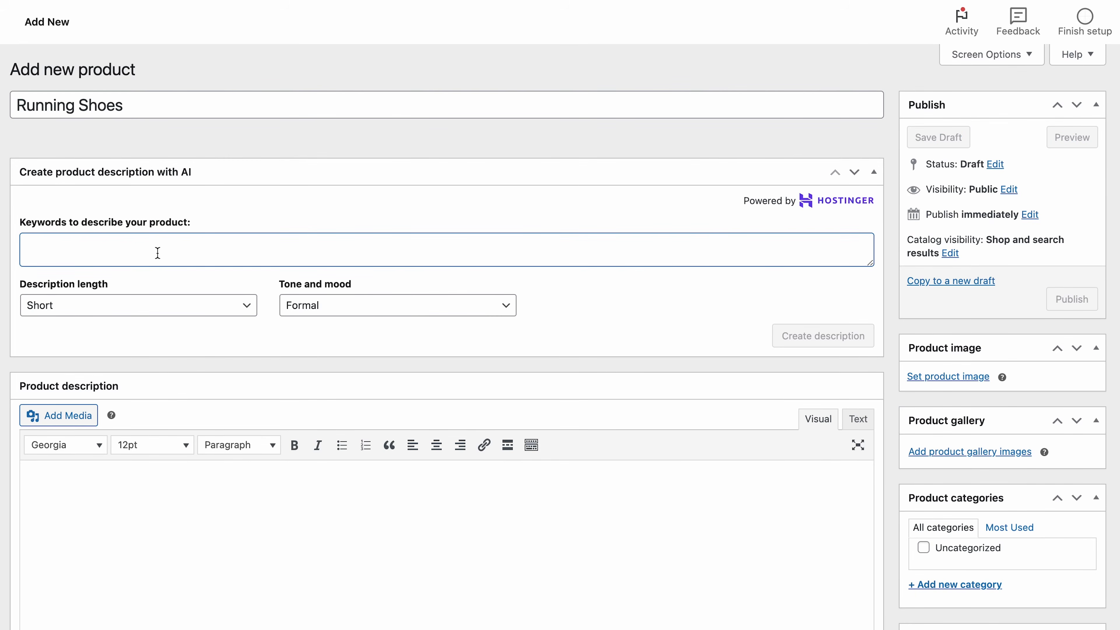
pyautogui.write('Please promote my running shoes. They are durable, comfortable, reasonably priced')
pyautogui.click(136, 311)
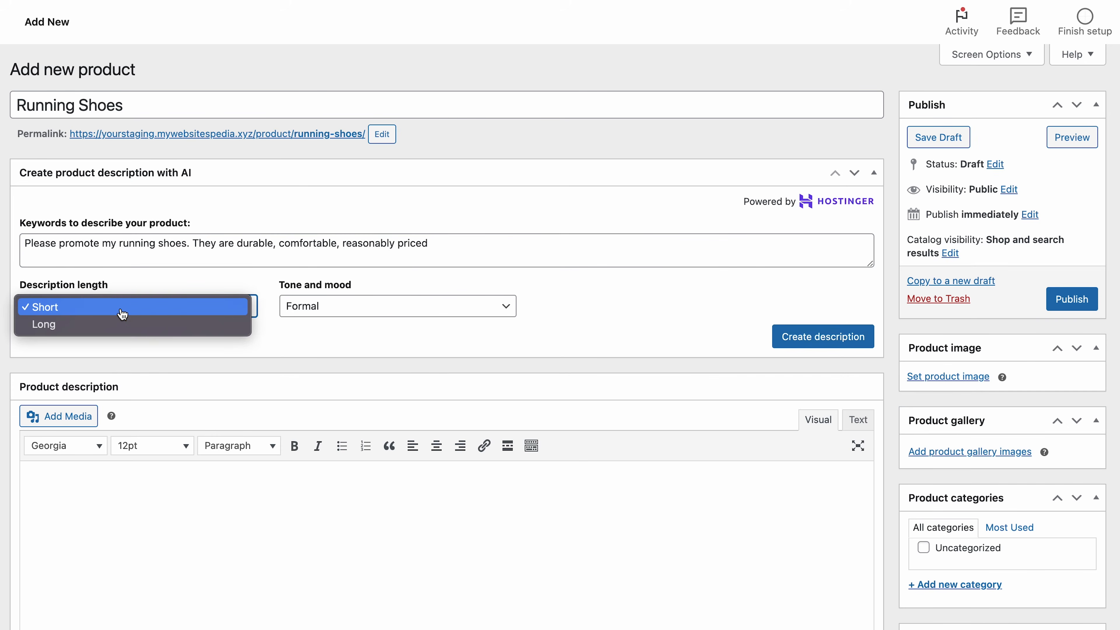
pyautogui.click(123, 315)
pyautogui.click(329, 307)
pyautogui.click(352, 325)
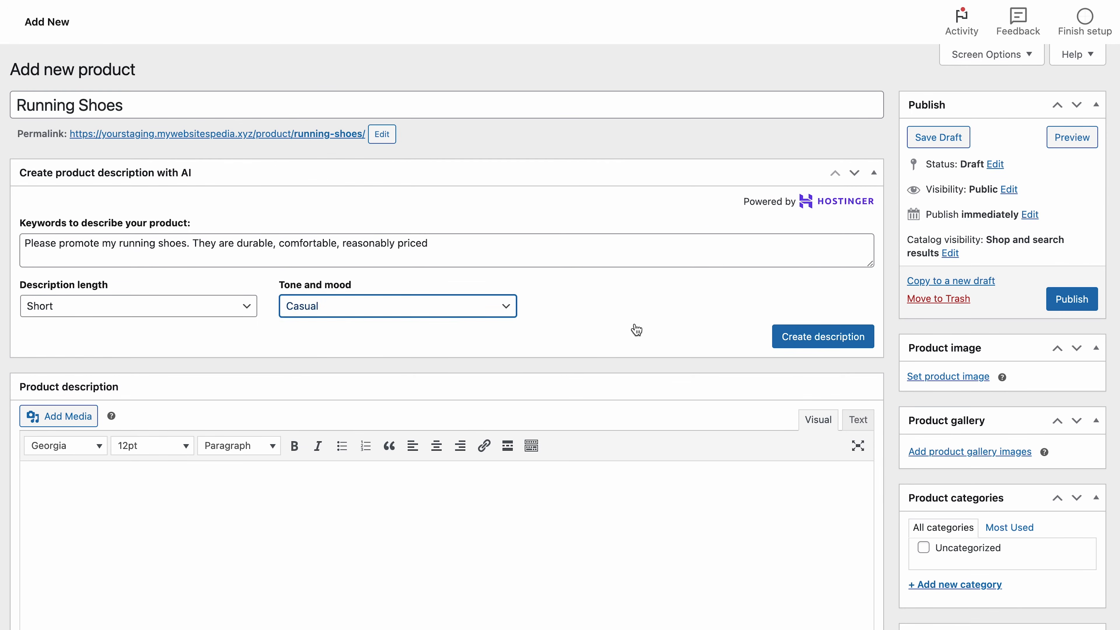
pyautogui.click(788, 340)
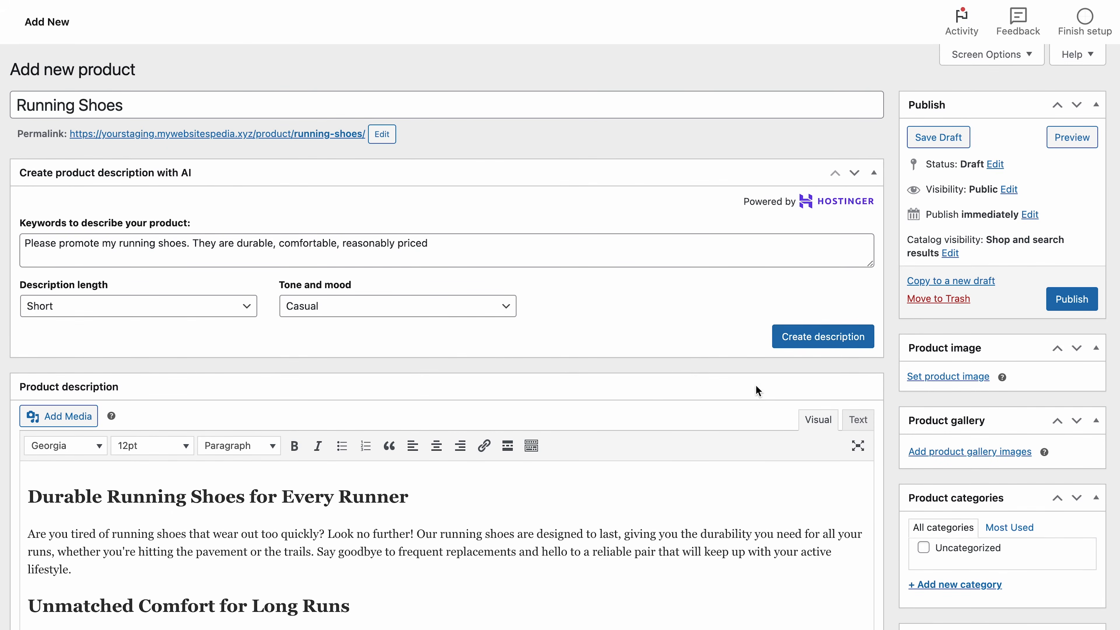
pyautogui.scroll(-5, 709, 516)
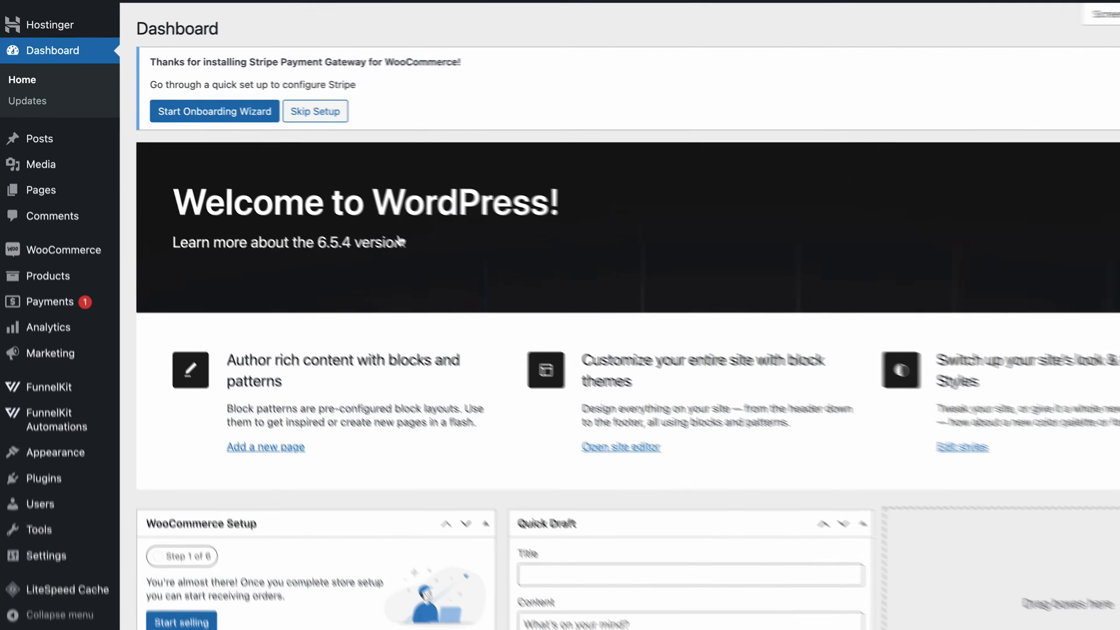
# Start a new product and set the red shoe photo as its product image.
pyautogui.moveTo(100, 286)
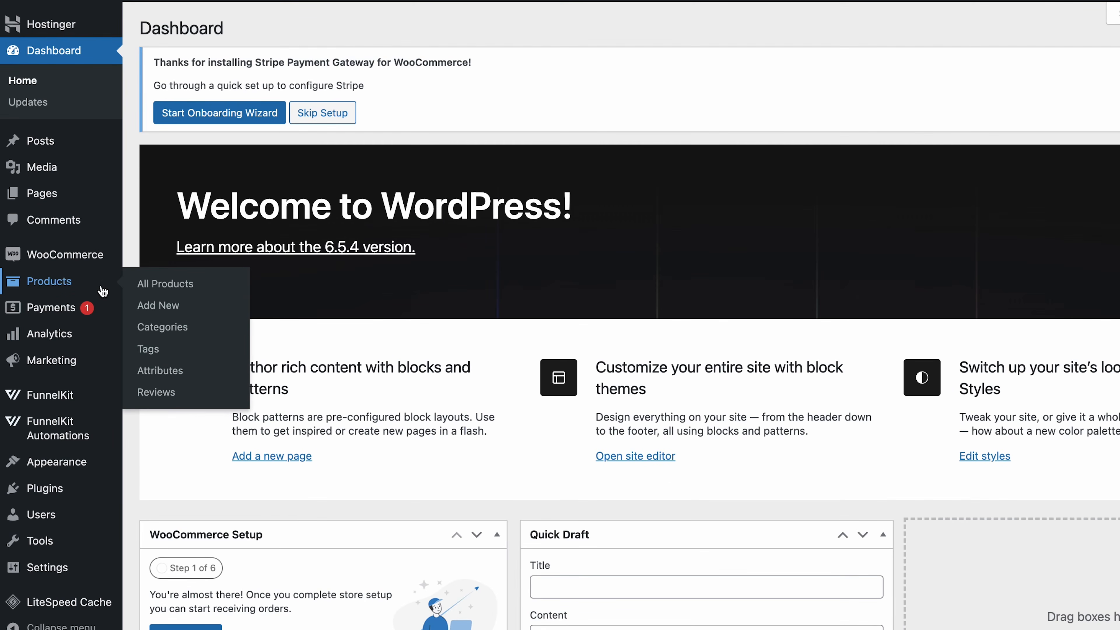
pyautogui.click(160, 312)
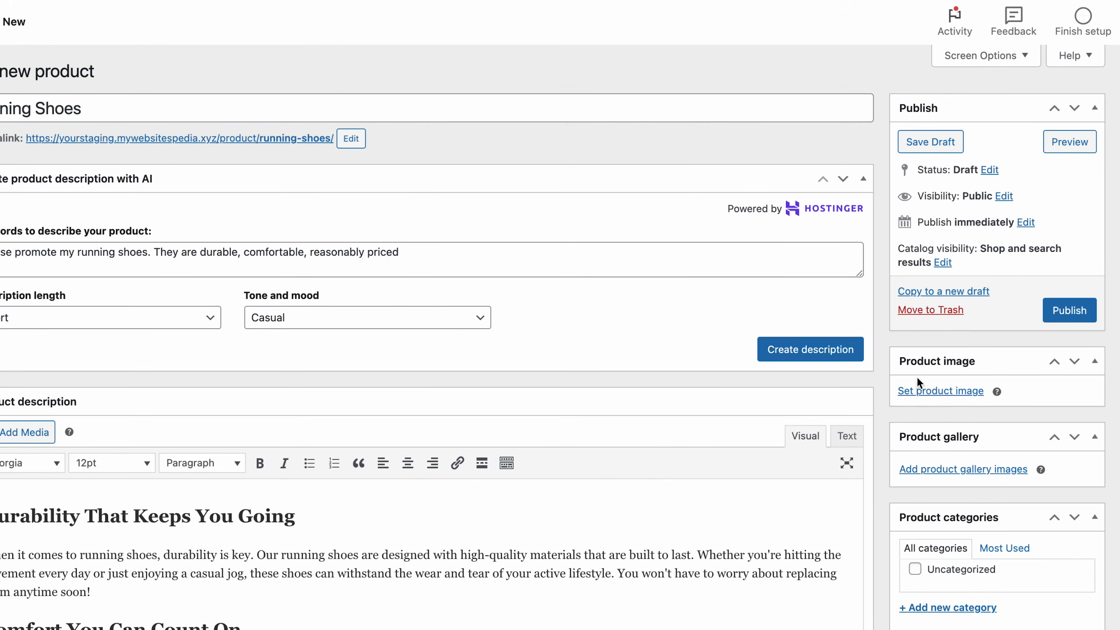
pyautogui.click(923, 393)
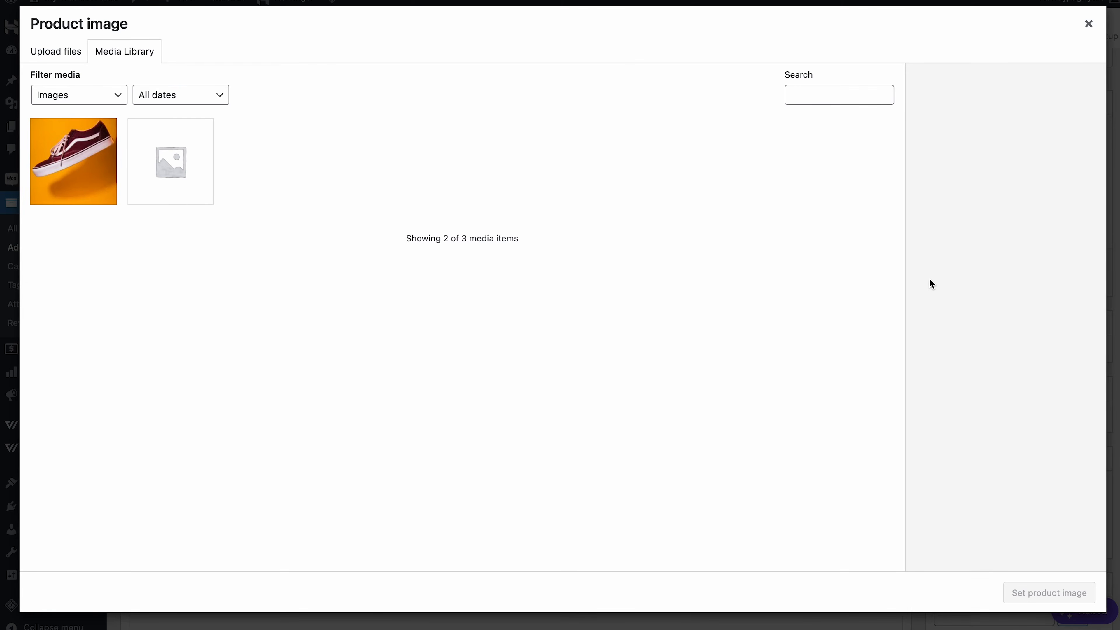
pyautogui.click(82, 168)
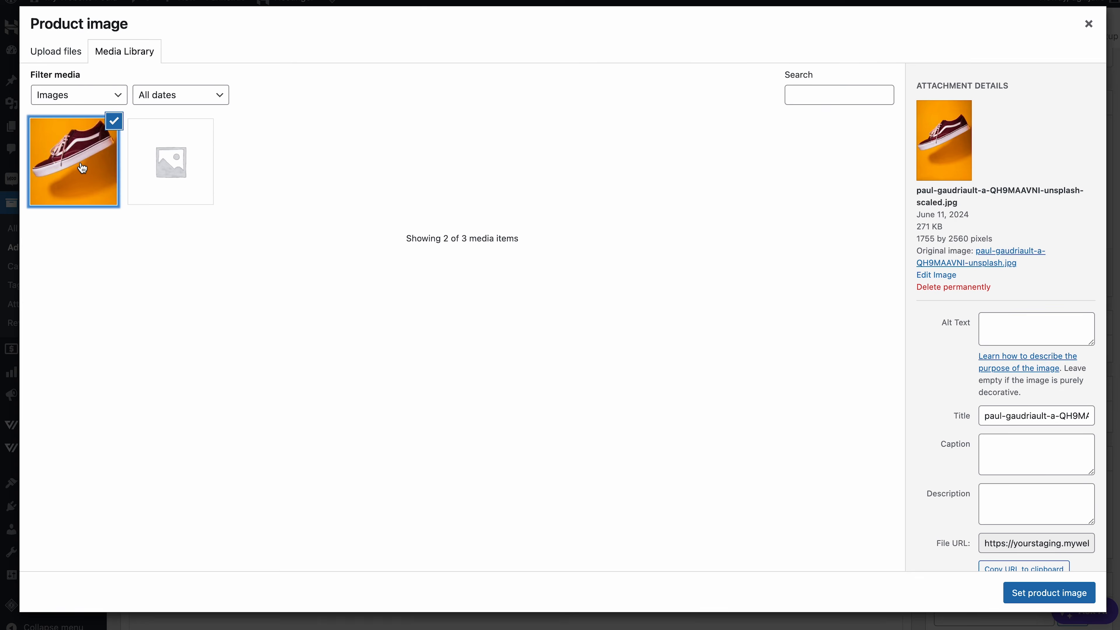
pyautogui.click(1047, 592)
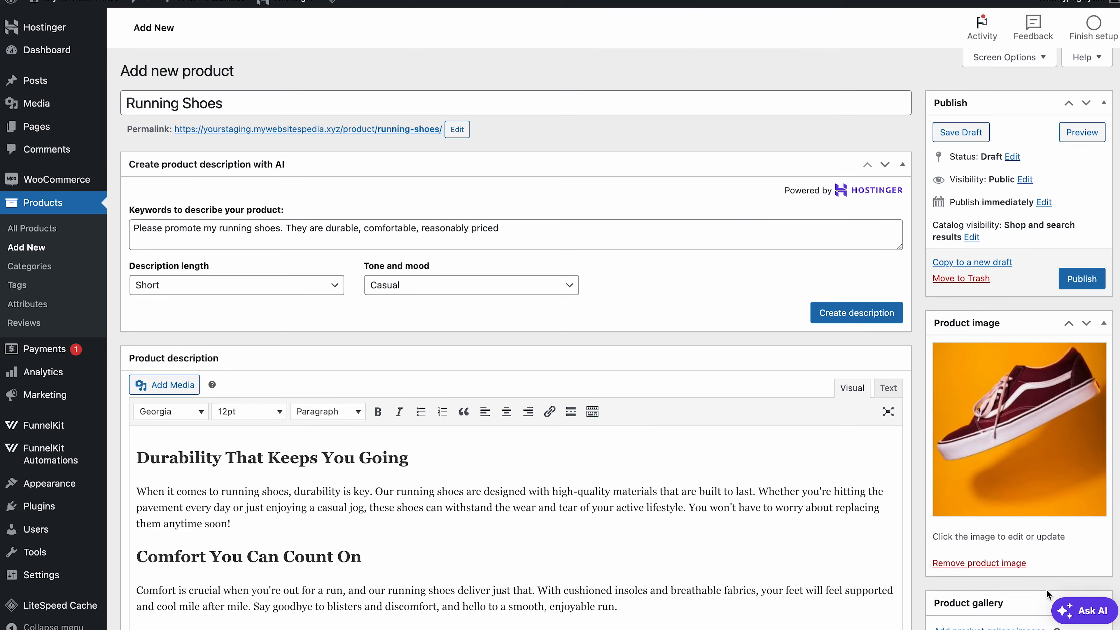
# Keep it a Simple product and enter the $249 regular price.
pyautogui.scroll(-15, 1047, 589)
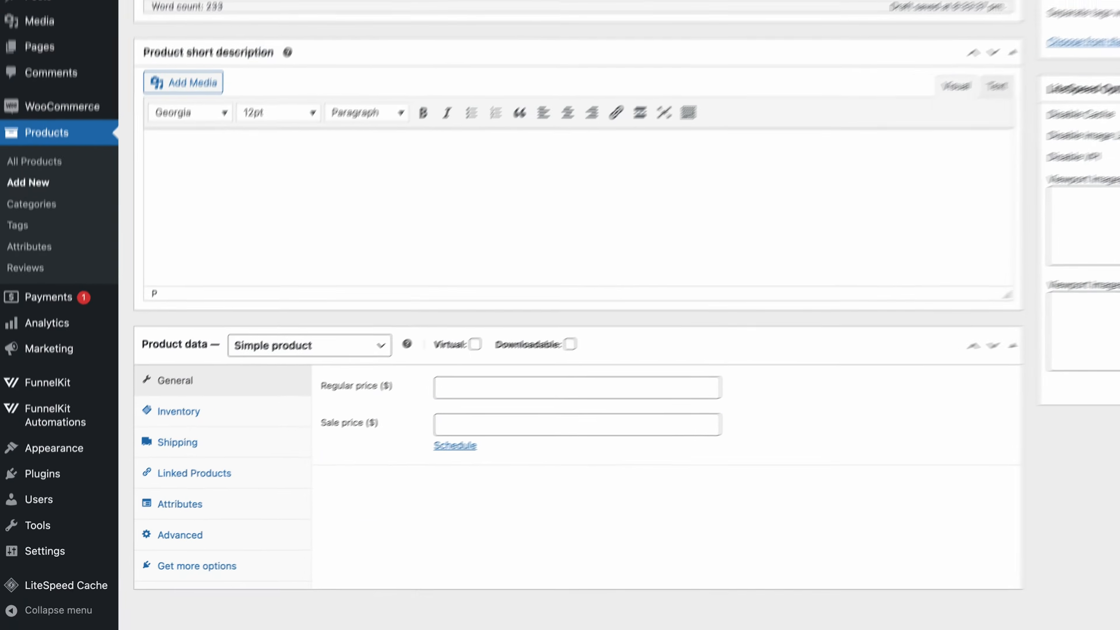
pyautogui.click(388, 347)
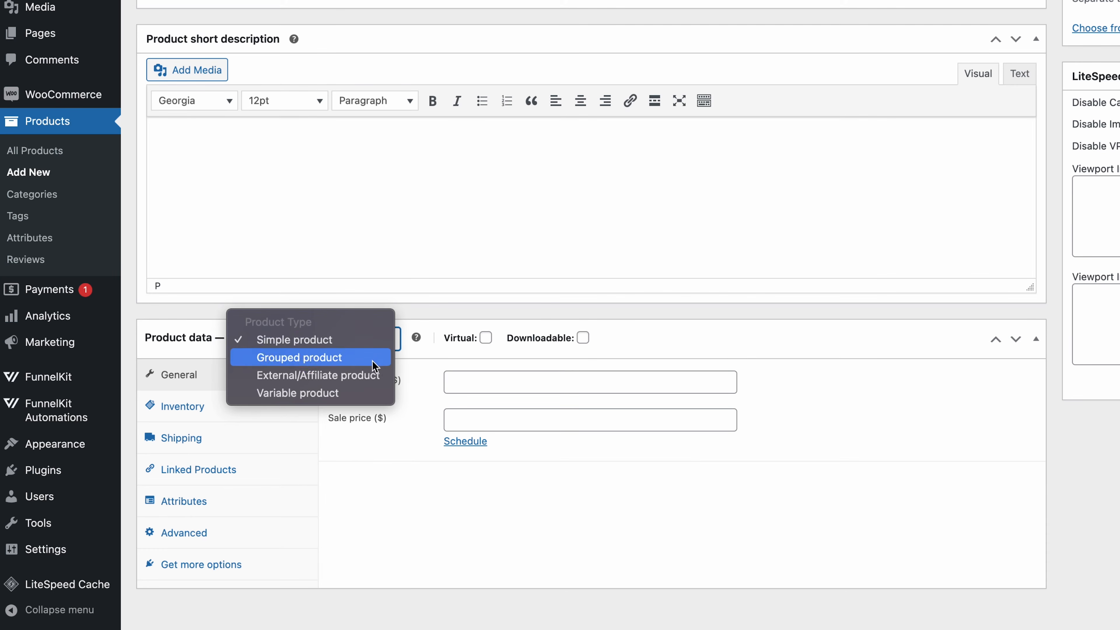
pyautogui.click(378, 460)
pyautogui.click(255, 436)
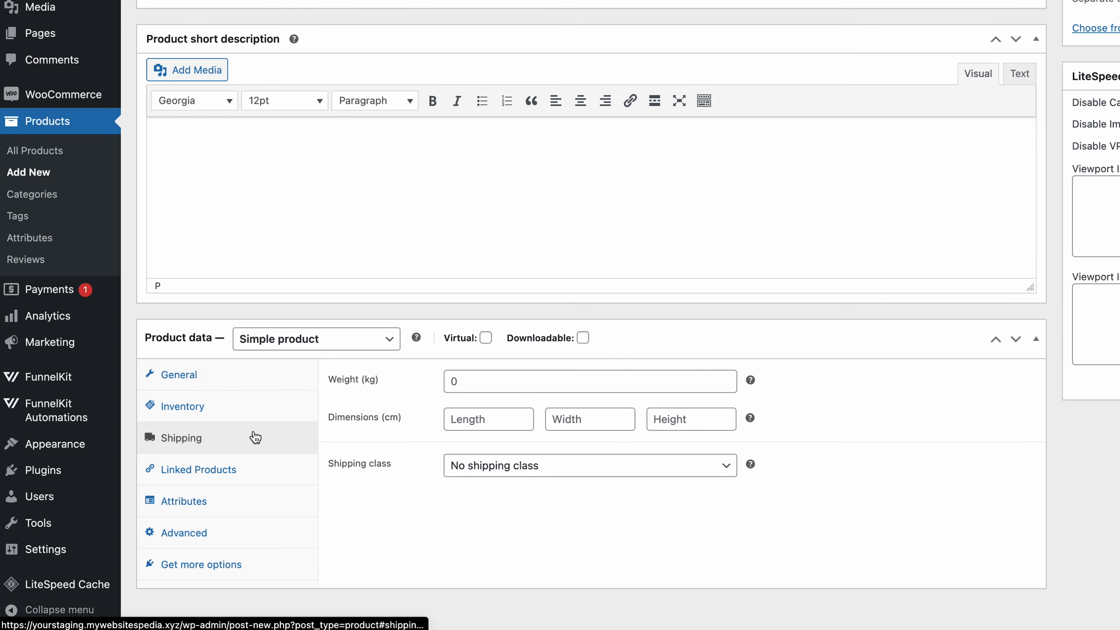
pyautogui.click(249, 379)
pyautogui.click(477, 380)
pyautogui.write('249')
pyautogui.click(483, 418)
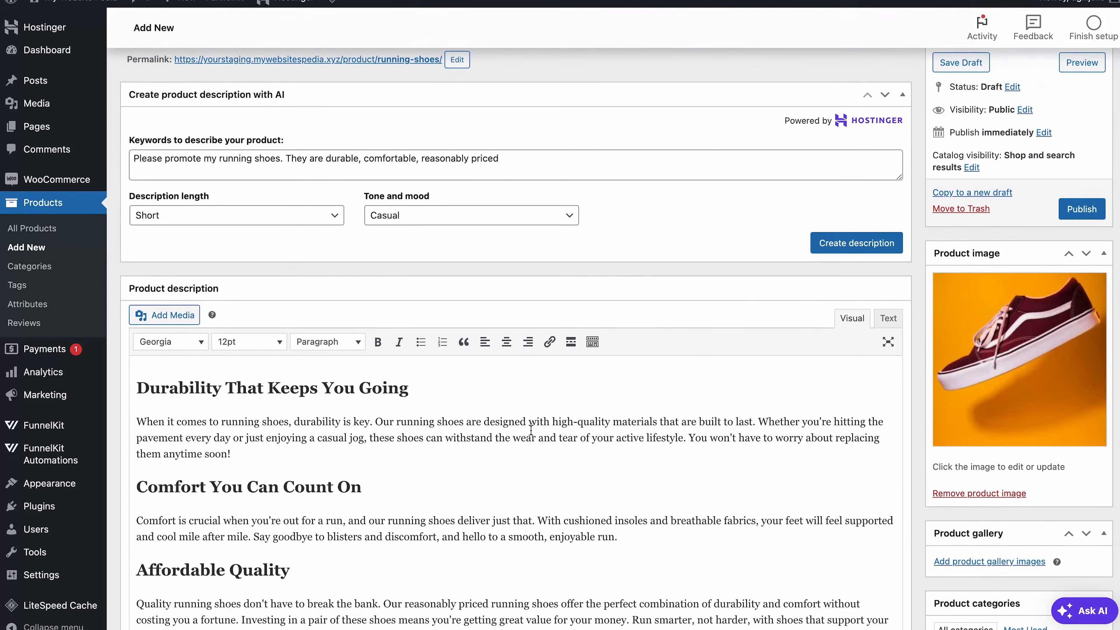
# Publish the product and add Running Shoes to the Checkout step via a 'running' search.
pyautogui.click(1079, 209)
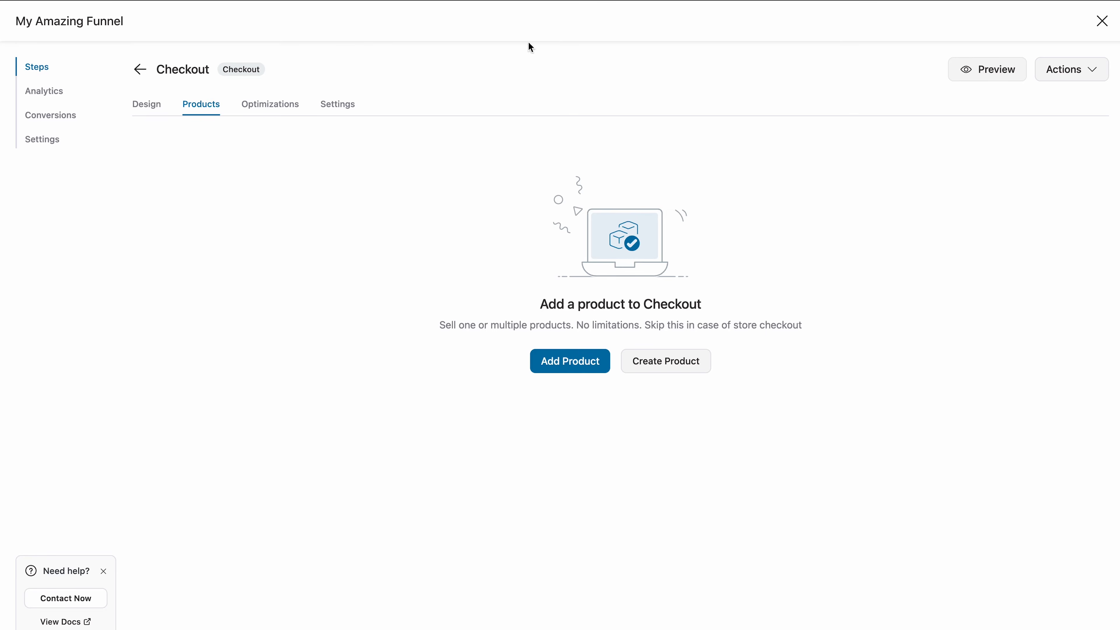
pyautogui.click(556, 373)
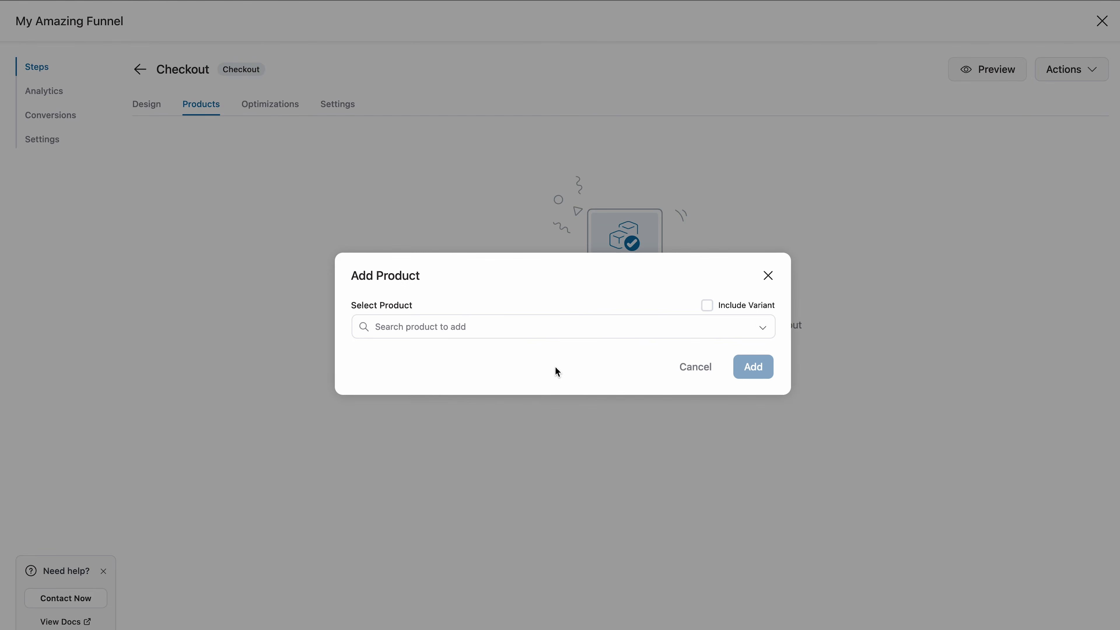
pyautogui.click(604, 327)
pyautogui.write('running')
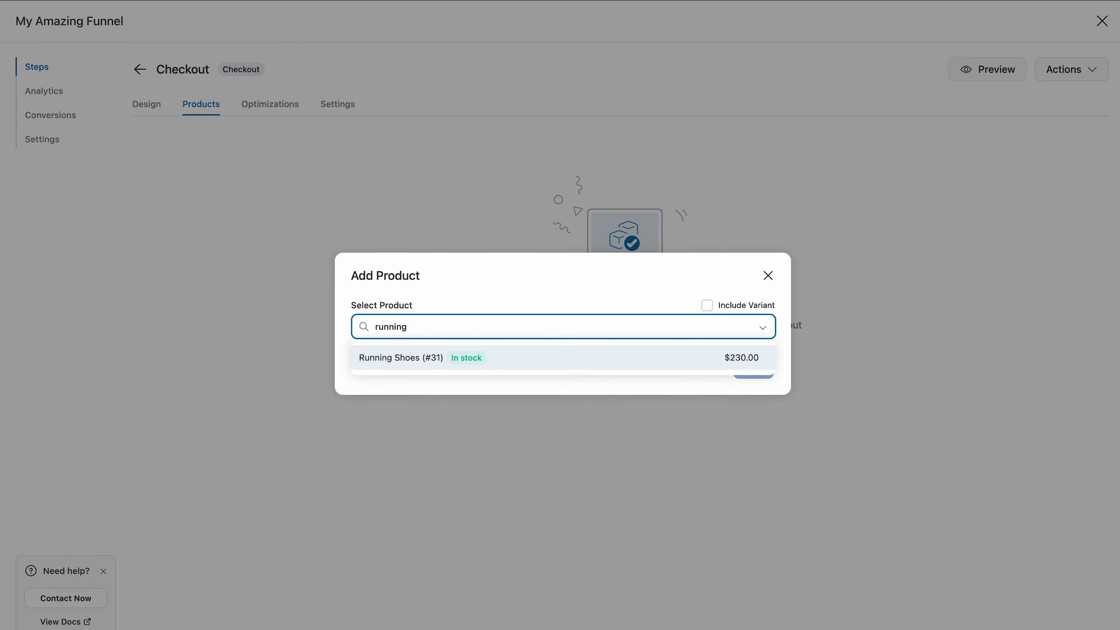
pyautogui.click(643, 361)
pyautogui.click(753, 382)
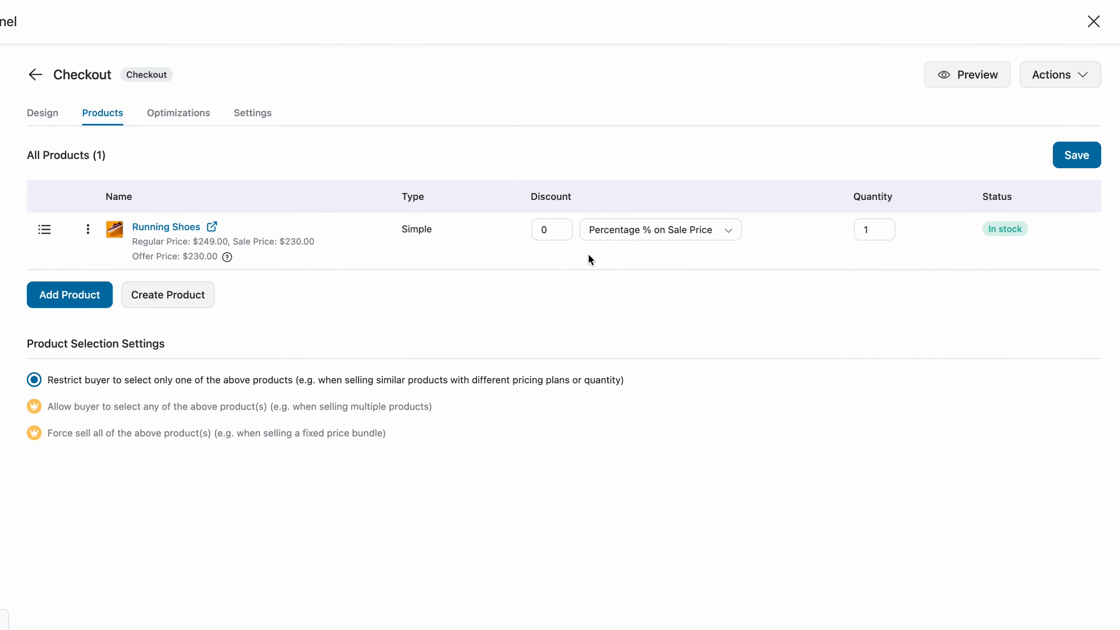
# Give Running Shoes a 10% discount and quantity 10, then save the checkout products.
pyautogui.click(541, 229)
pyautogui.write('10')
pyautogui.click(871, 223)
pyautogui.write('0')
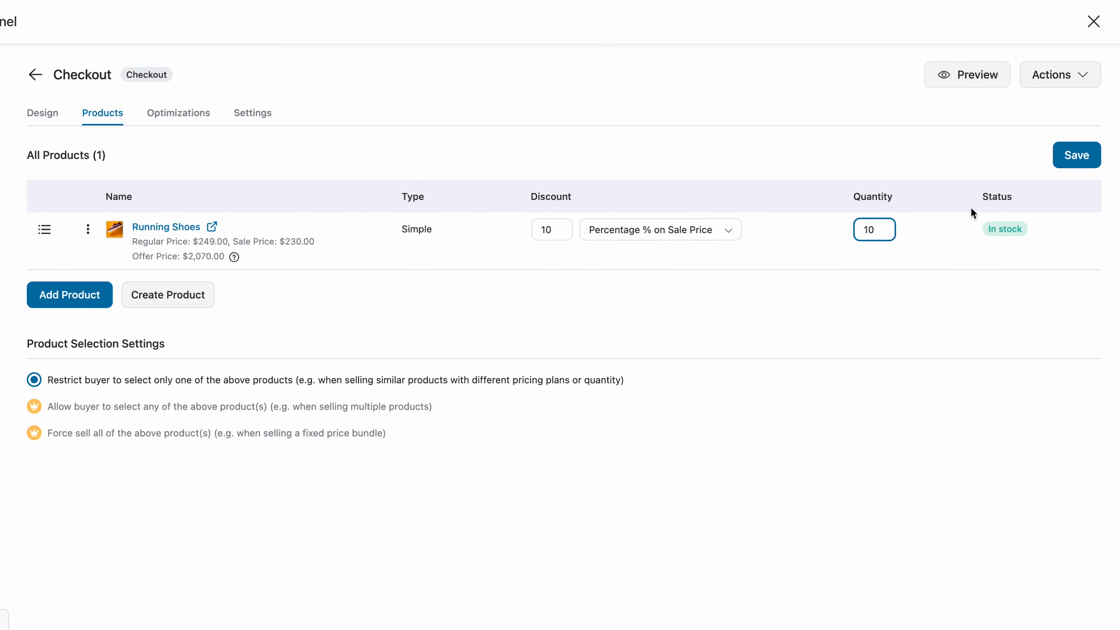
pyautogui.click(1079, 162)
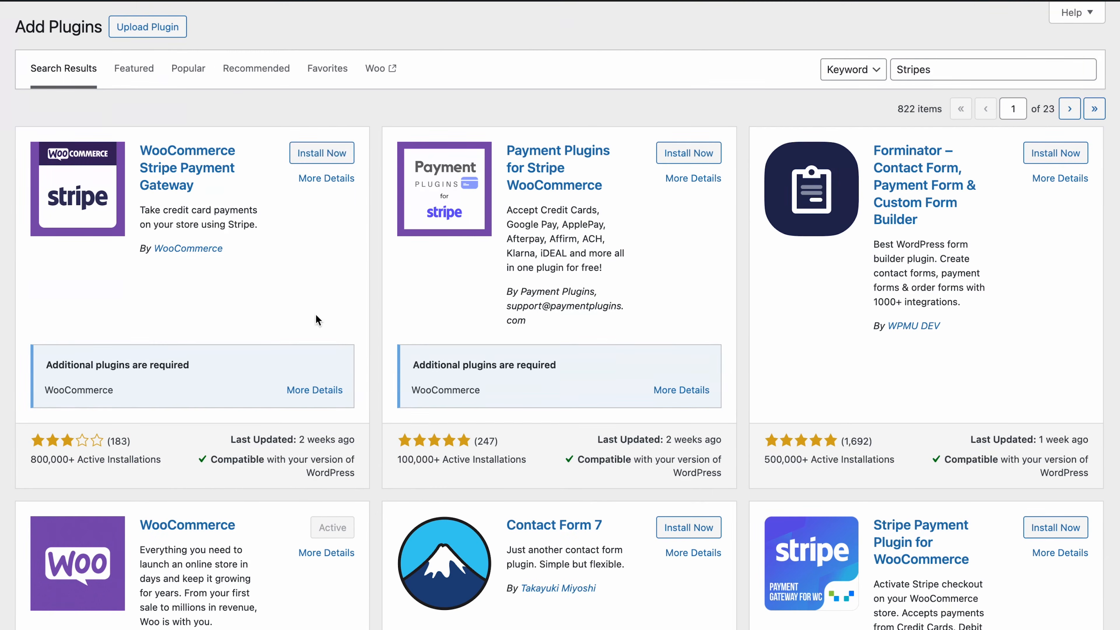
# Install and activate WooCommerce Stripe Payment Gateway, then enable Stripe Gateway in WooCommerce Payments.
pyautogui.click(324, 156)
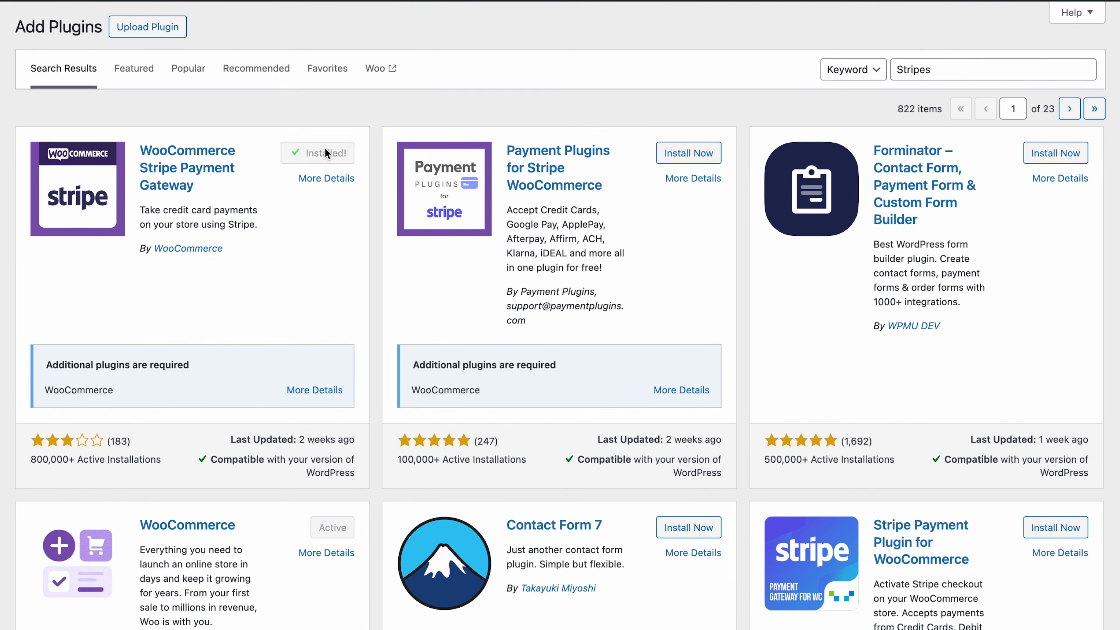
pyautogui.click(325, 154)
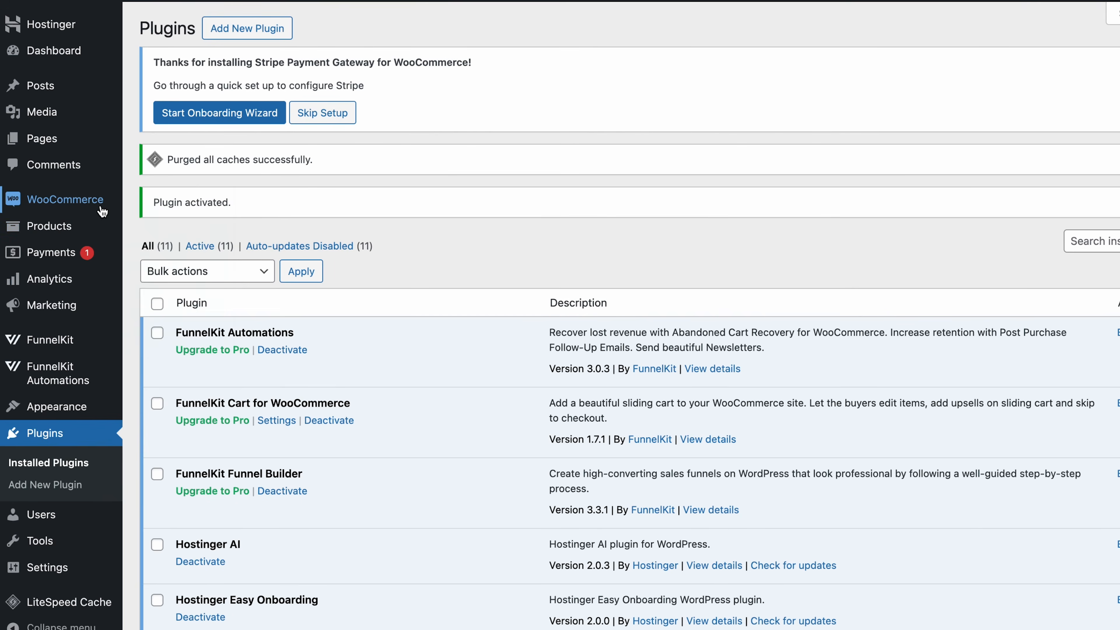
pyautogui.moveTo(104, 213)
pyautogui.click(192, 314)
pyautogui.click(378, 123)
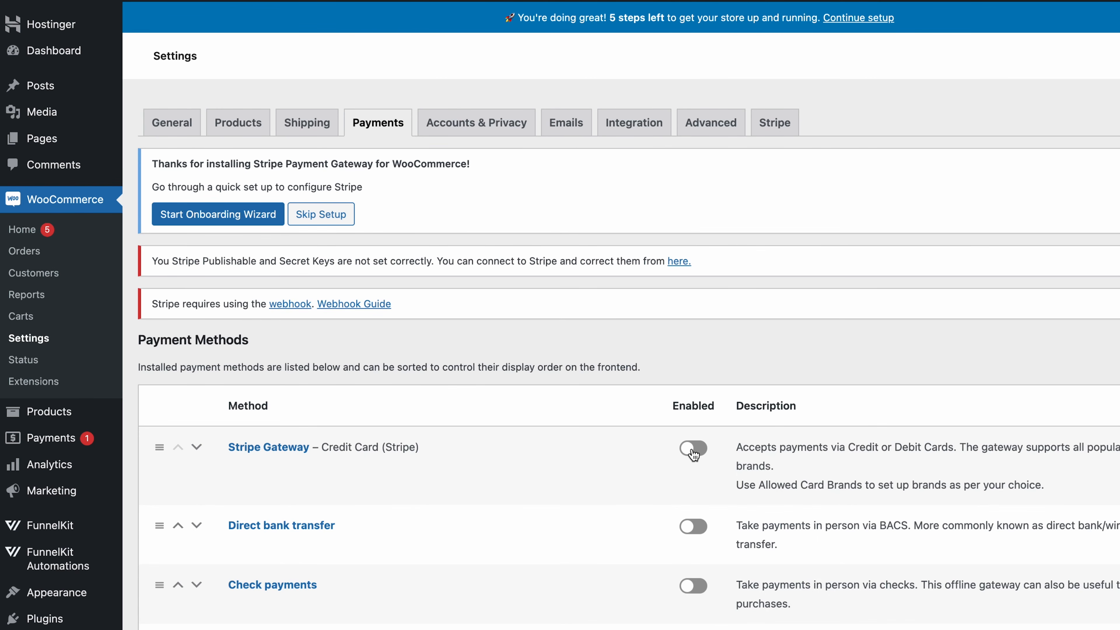
pyautogui.click(694, 451)
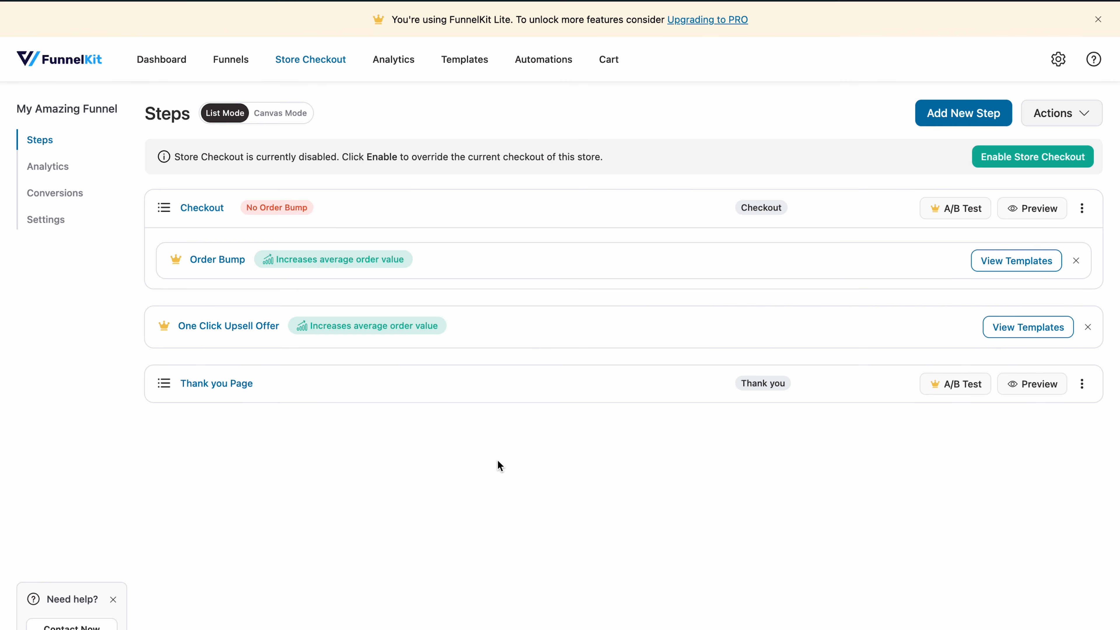
# Enable Store Checkout and preview the live Checkout page with the order summary expanded.
pyautogui.click(1034, 158)
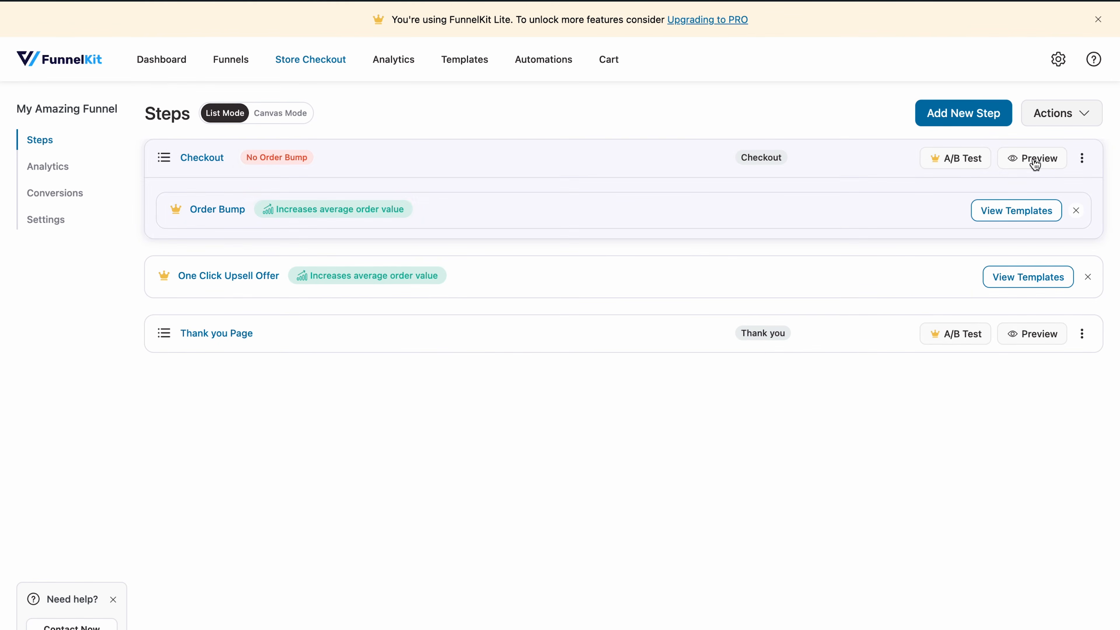
pyautogui.click(1034, 158)
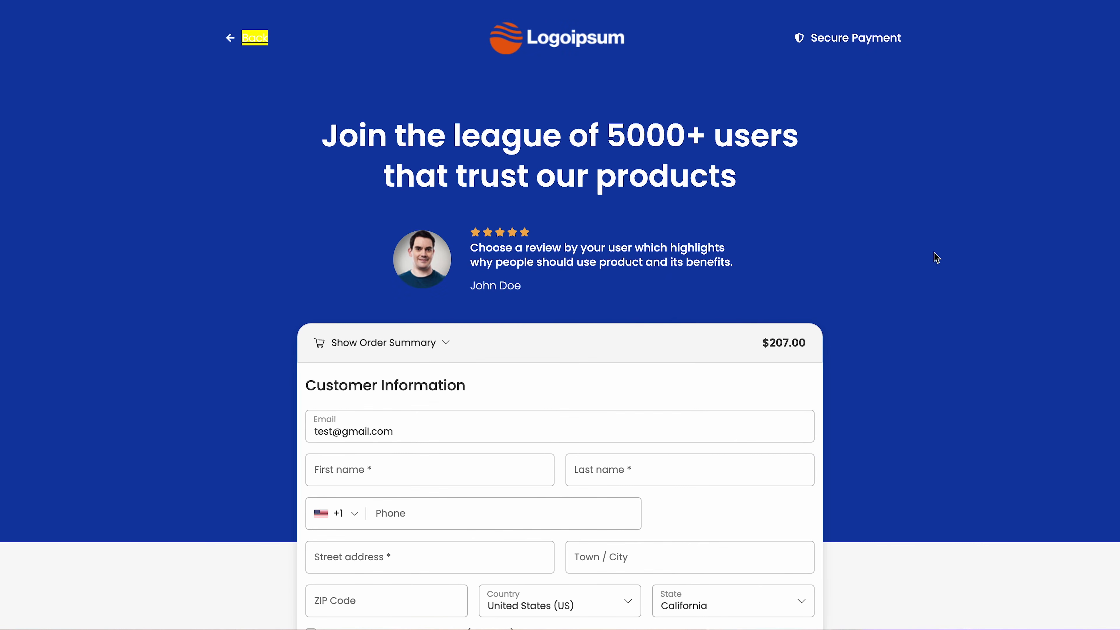
pyautogui.click(447, 350)
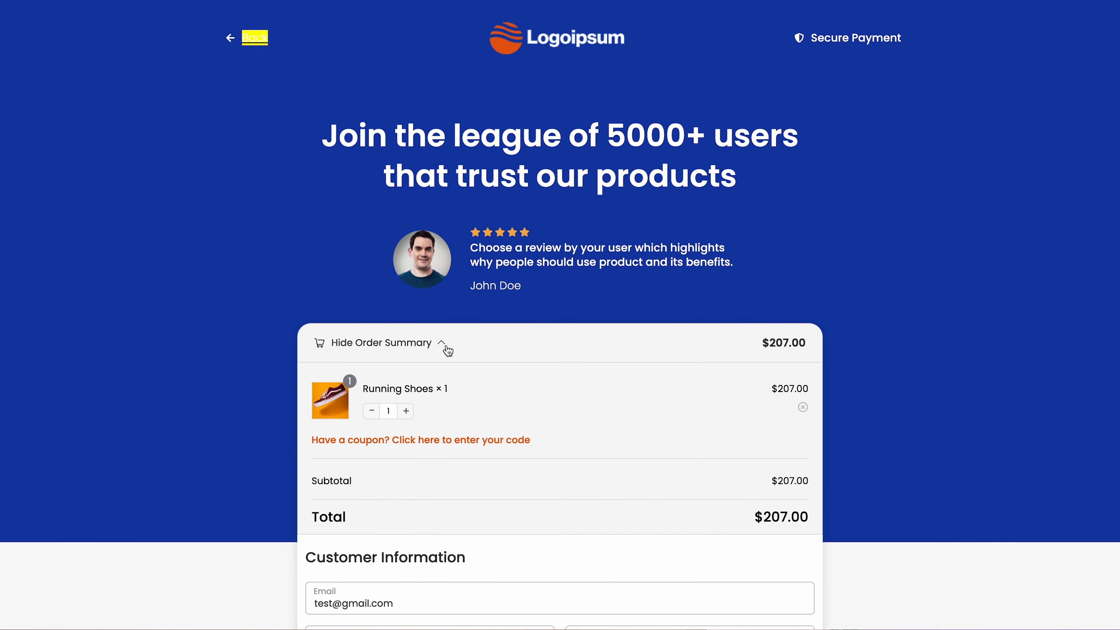
# Raise Running Shoes to quantity 2 ($414.00 total) and enter 'test' as first name.
pyautogui.click(406, 411)
pyautogui.scroll(-6, 410, 375)
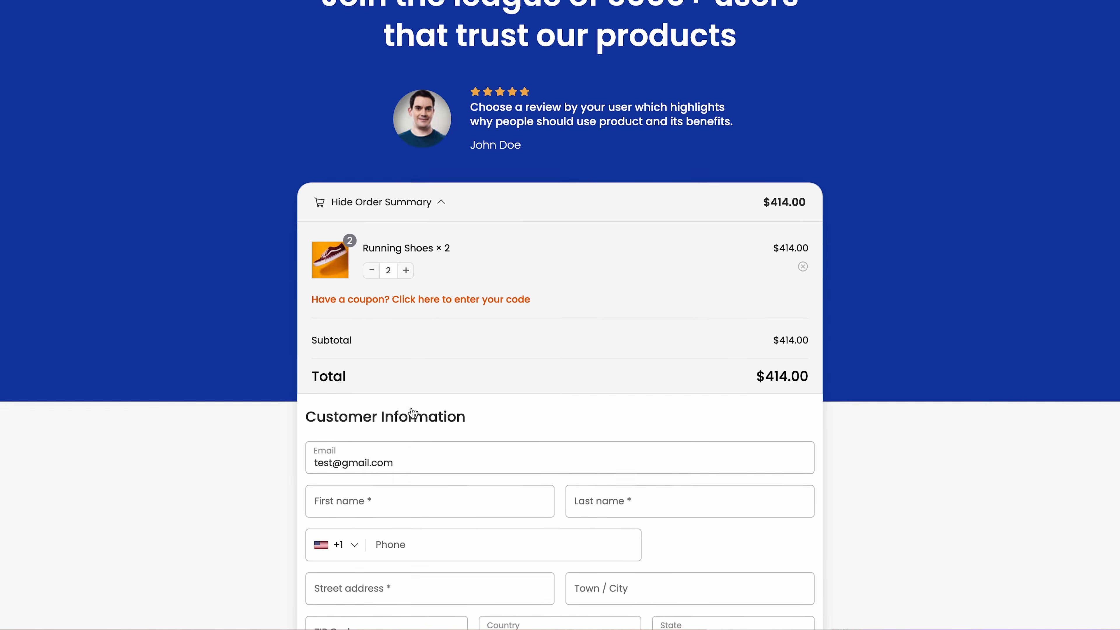
pyautogui.click(409, 351)
pyautogui.write('test')
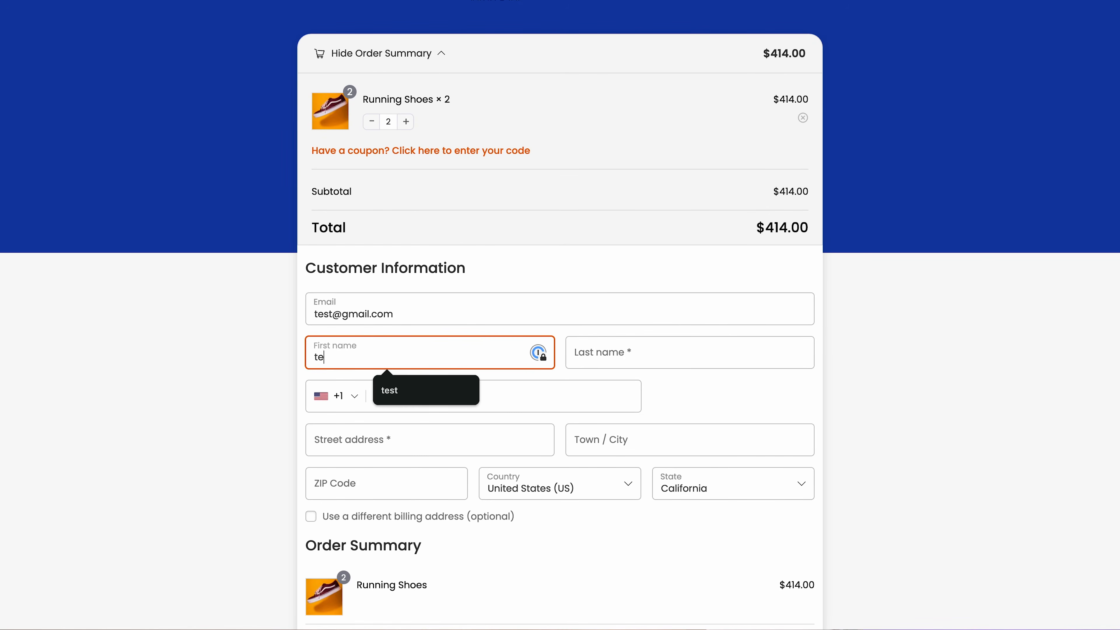